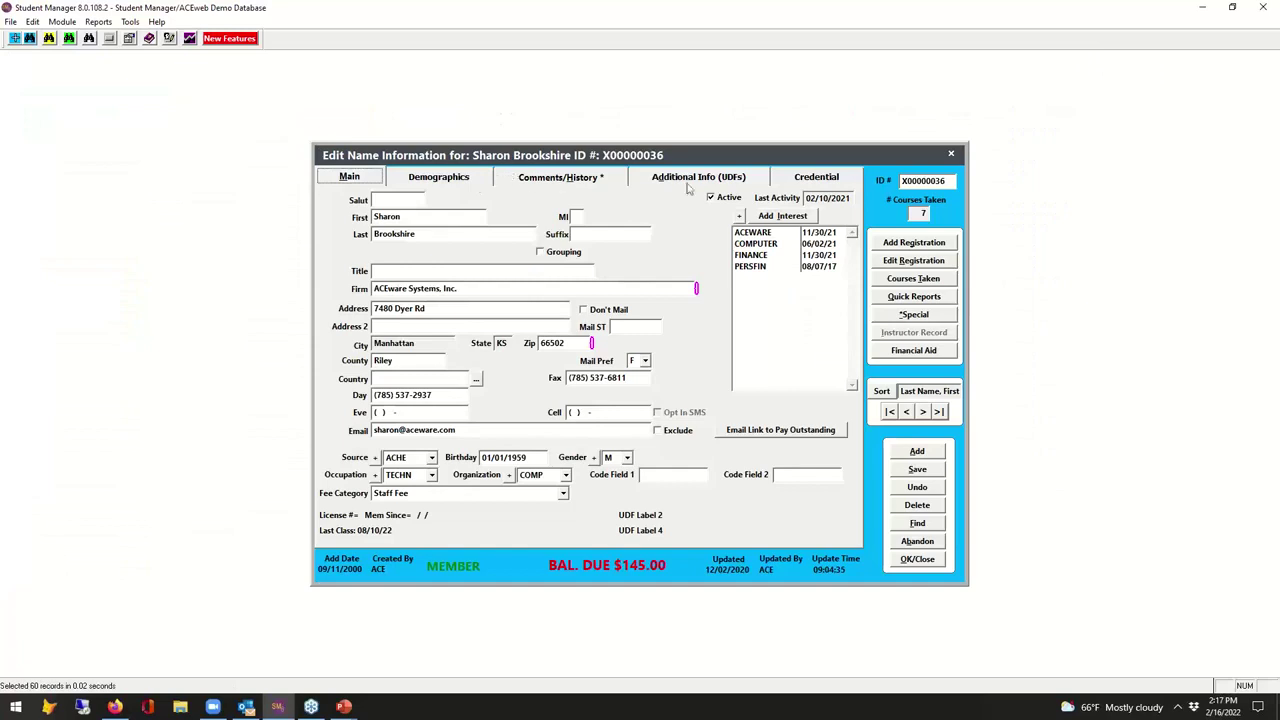
Step: View the additional user-defined fields of the open name record and close the record
left_click(724, 180)
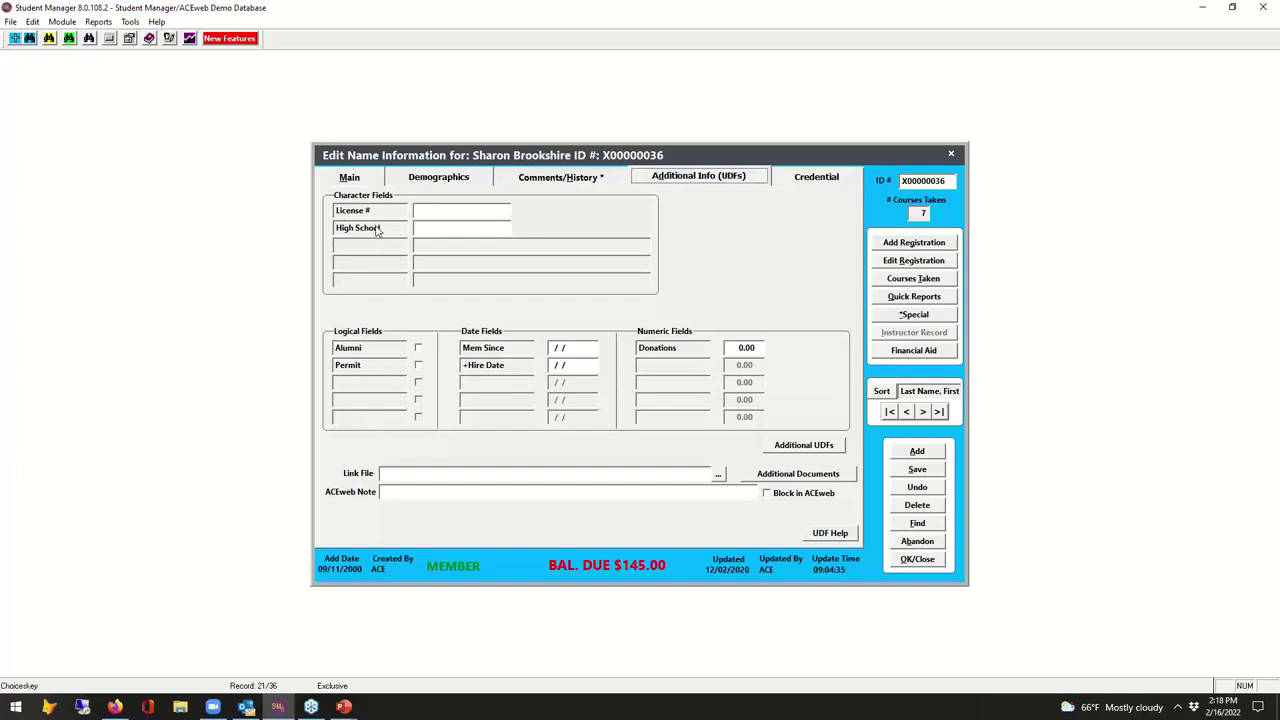
left_click(936, 561)
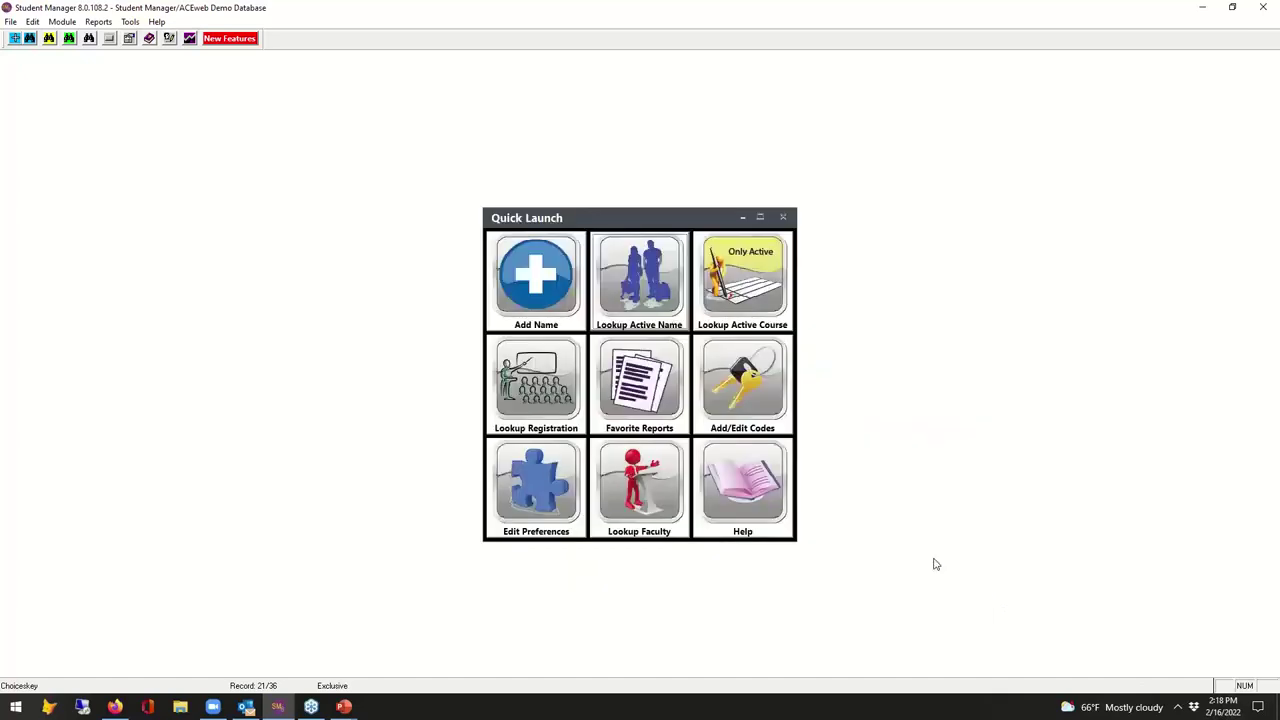
Step: In the Names user-defined field preferences, prefix the High School label of Character Field 2 with a plus sign
left_click(533, 472)
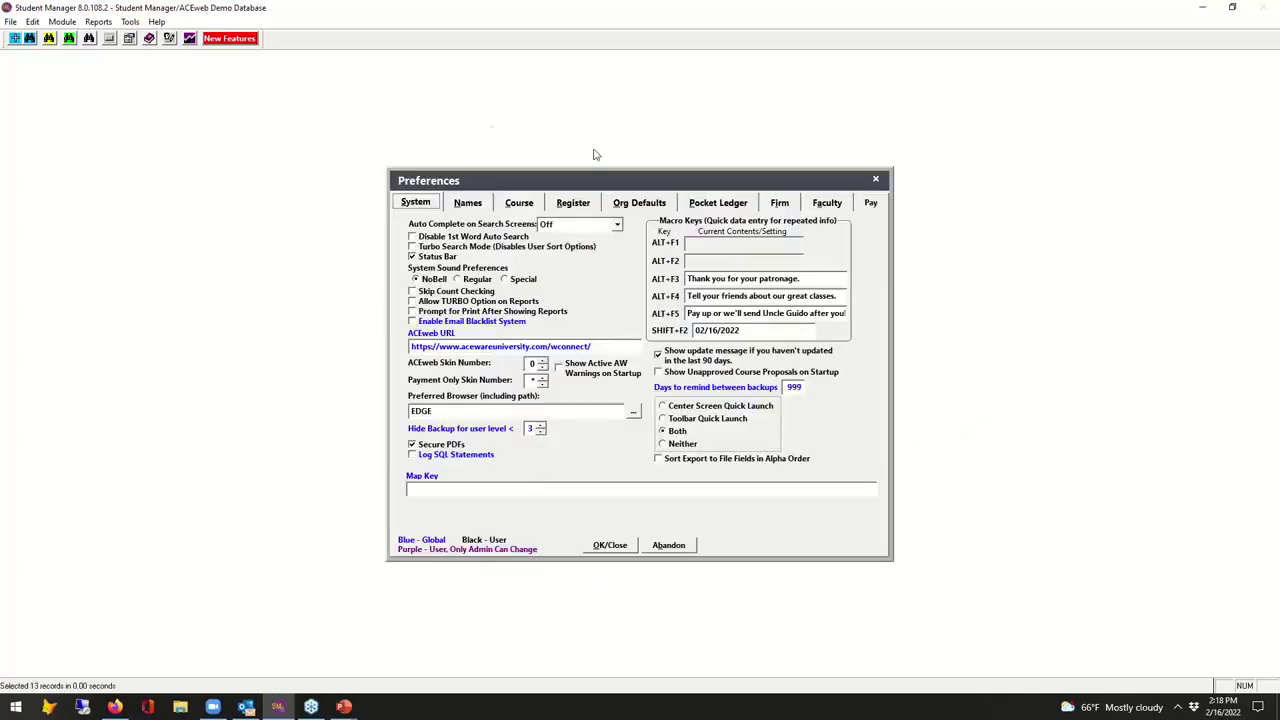
left_click(466, 202)
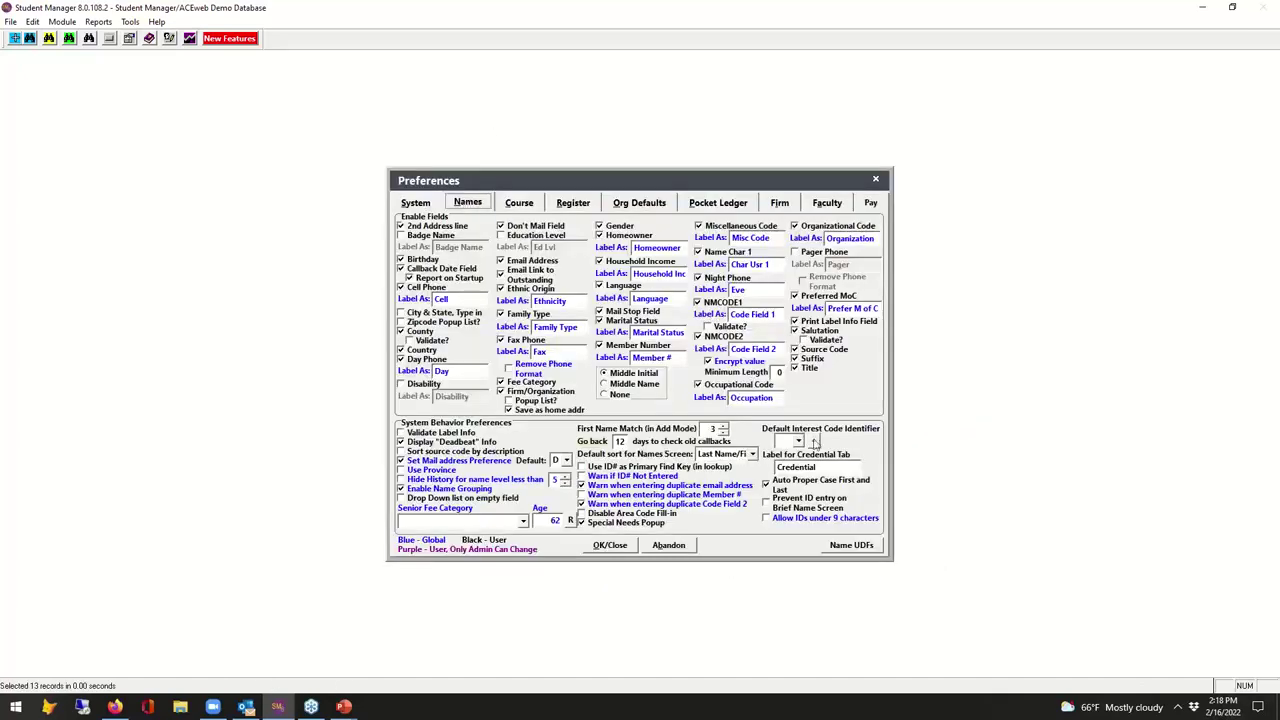
left_click(856, 546)
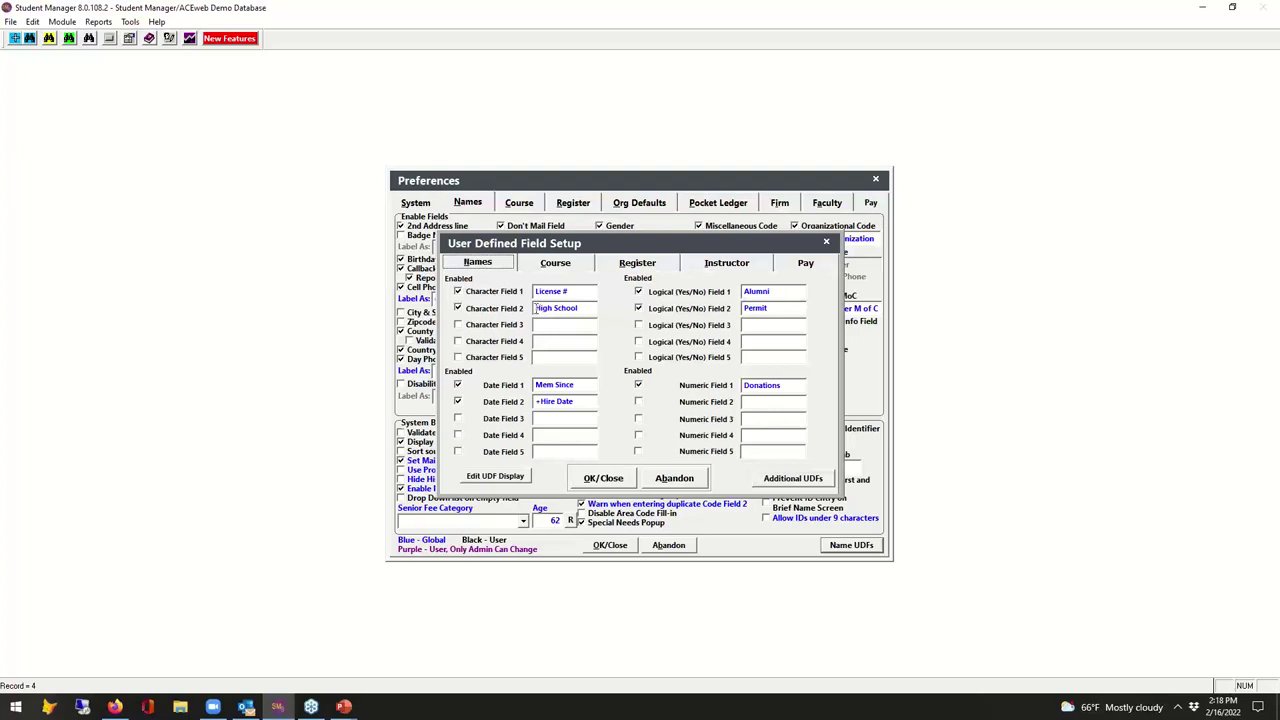
left_click(535, 308)
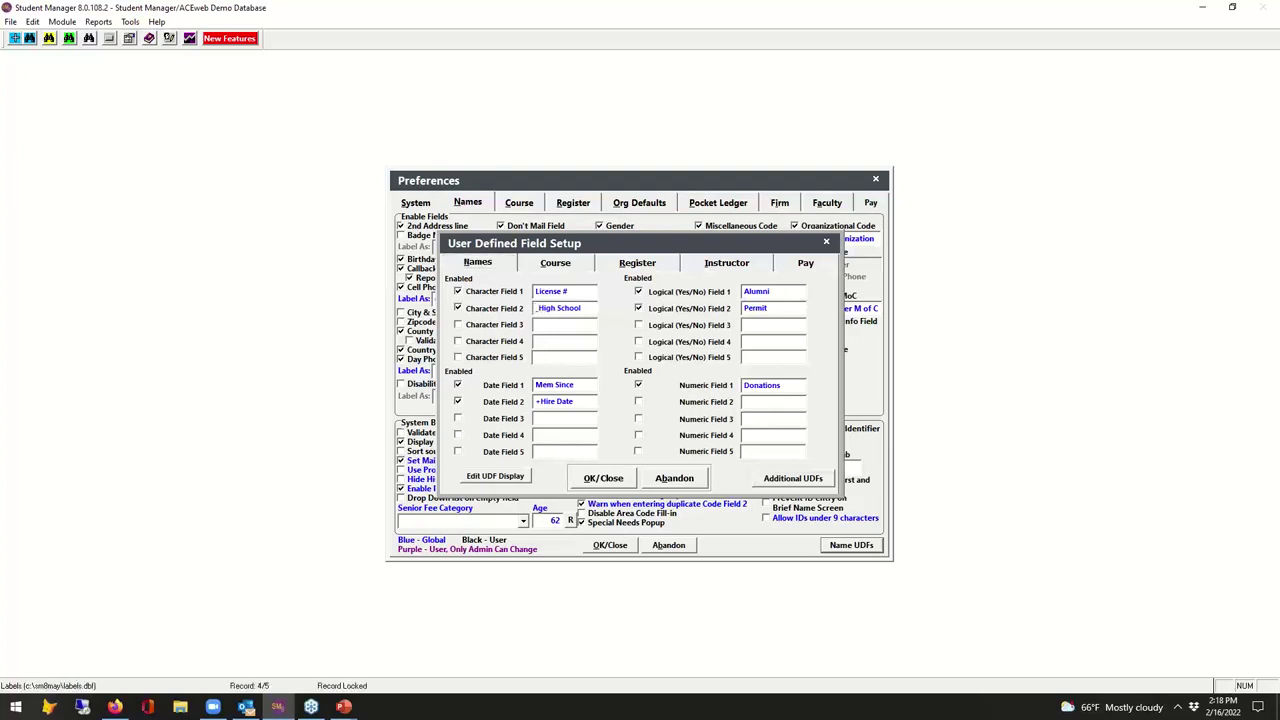
type("+")
Step: Move the "+High School" label to an enabled Character Field 3, disable Character Field 2, and save the preferences
left_click_drag(586, 308, 520, 318)
key("shift+Tab")
left_click(458, 325)
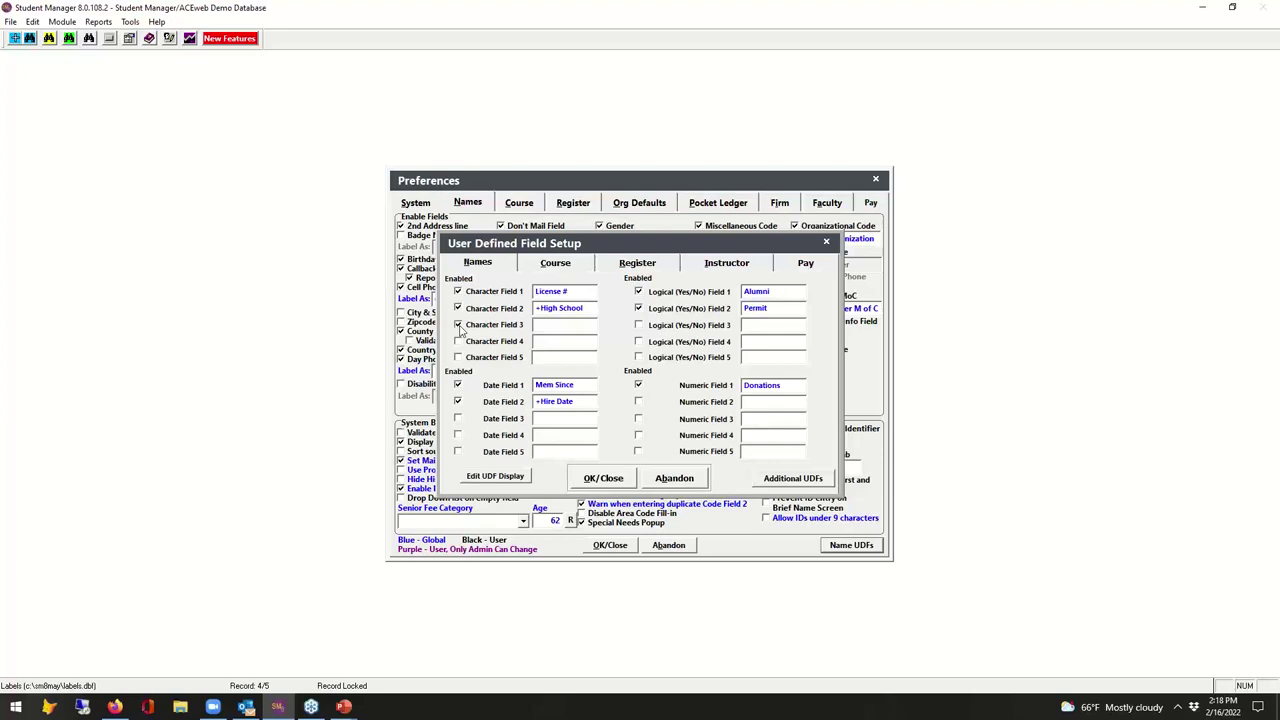
left_click(540, 325)
left_click(585, 309)
key("ctrl+c")
key("Delete")
left_click(538, 325)
key("ctrl+v")
left_click(459, 310)
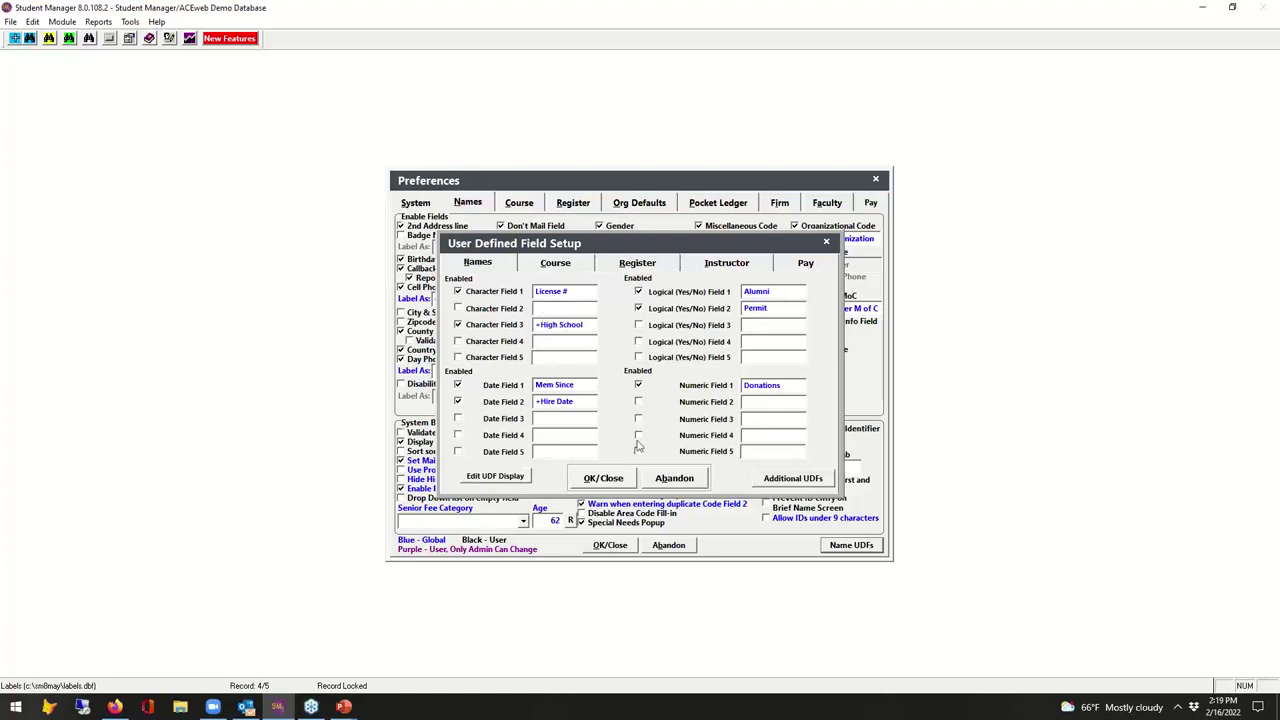
left_click(617, 481)
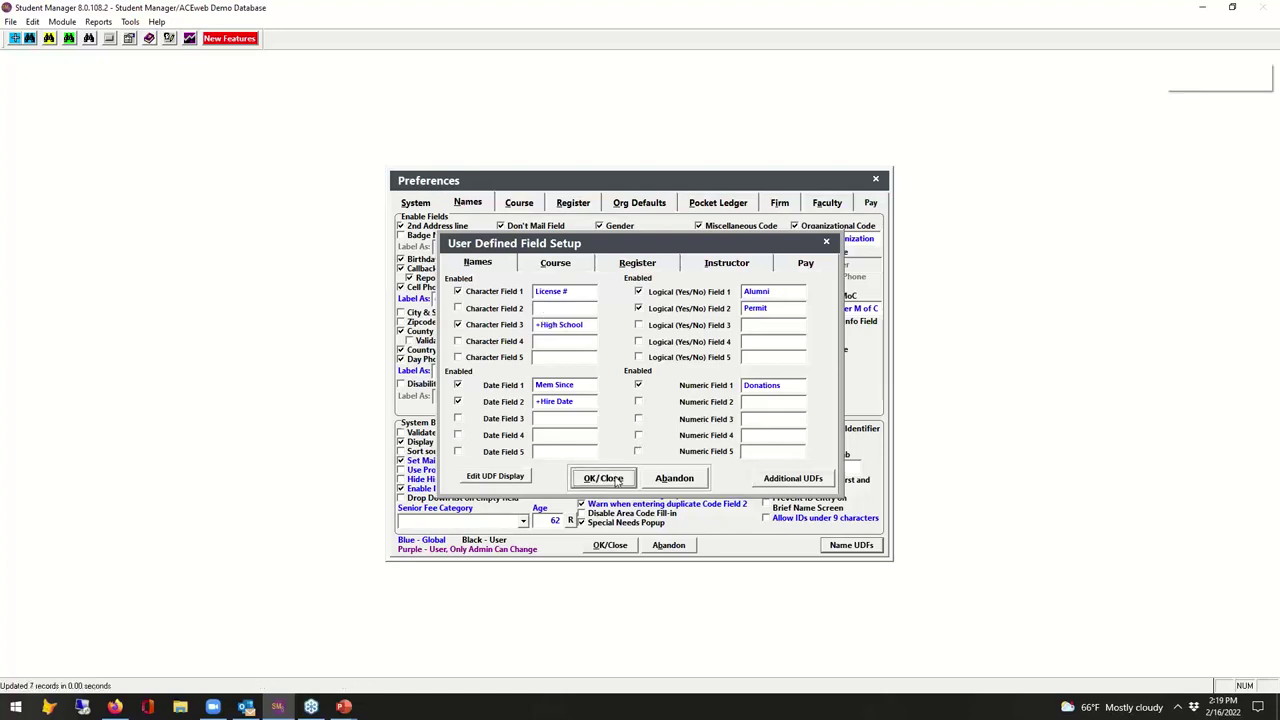
left_click(621, 549)
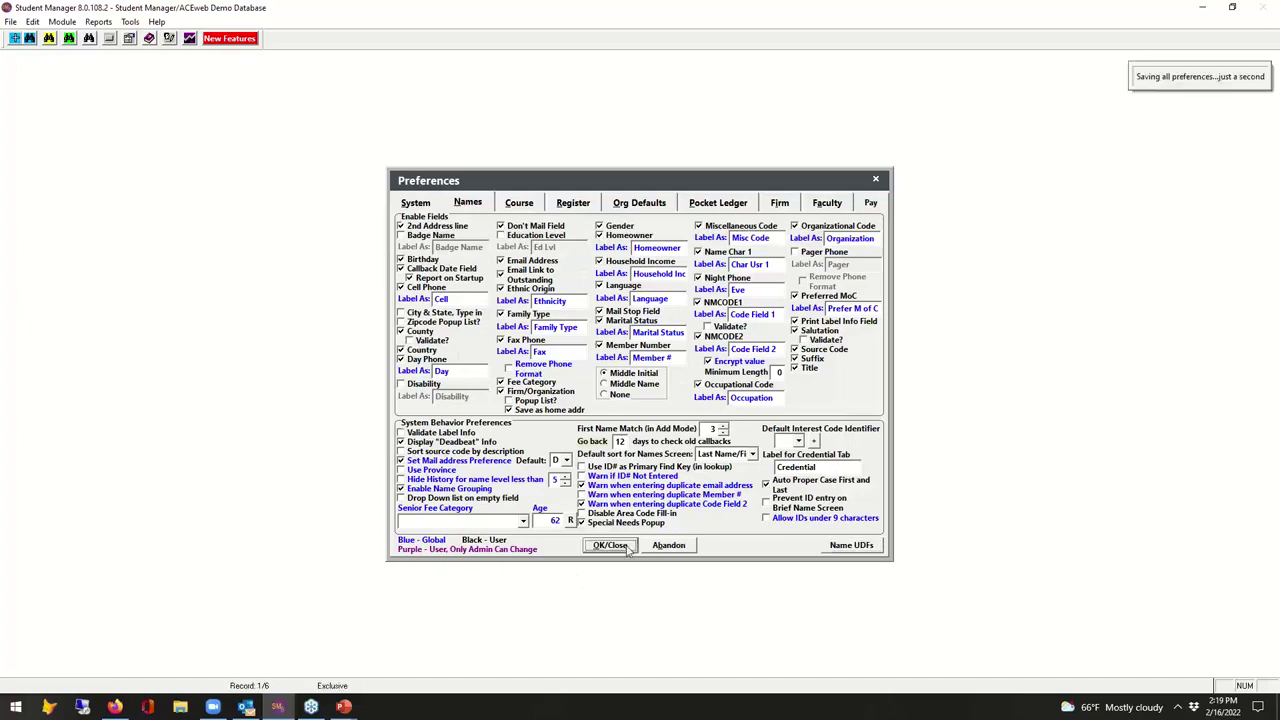
Step: Look up the active name by last name, dismiss the special needs notice, and show the record's user-defined fields
left_click(633, 261)
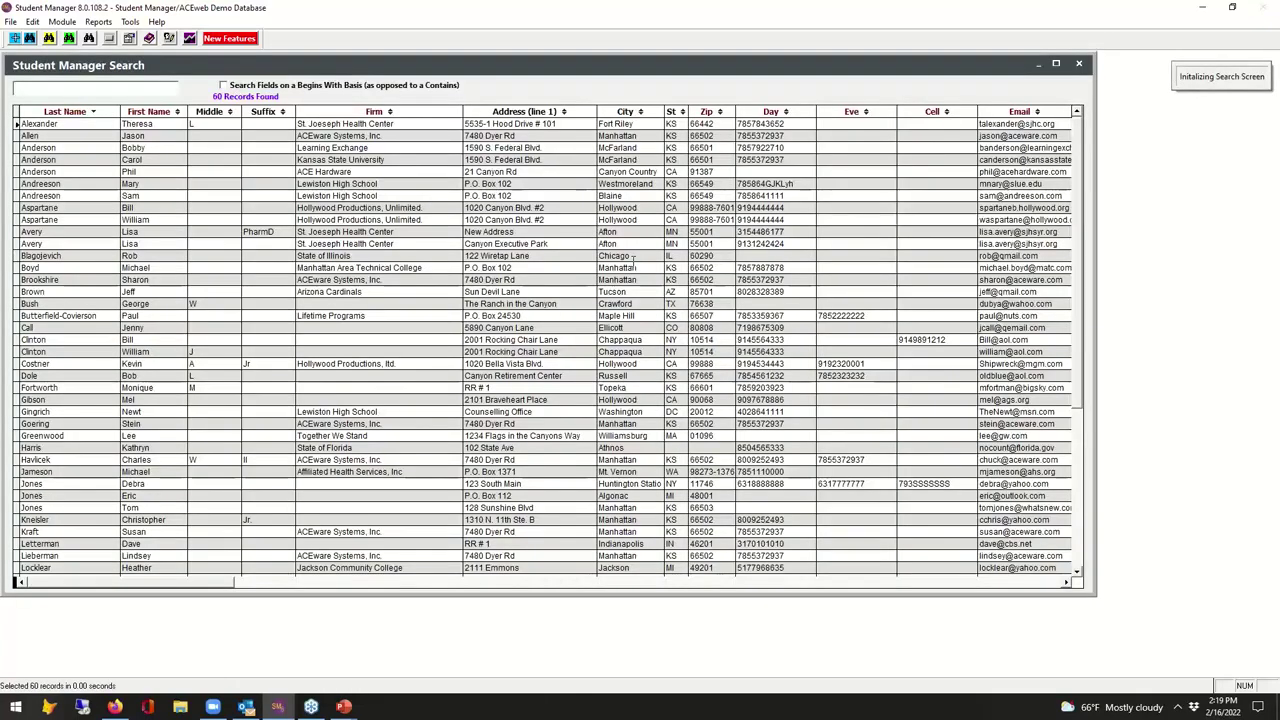
type("hav")
key("Return")
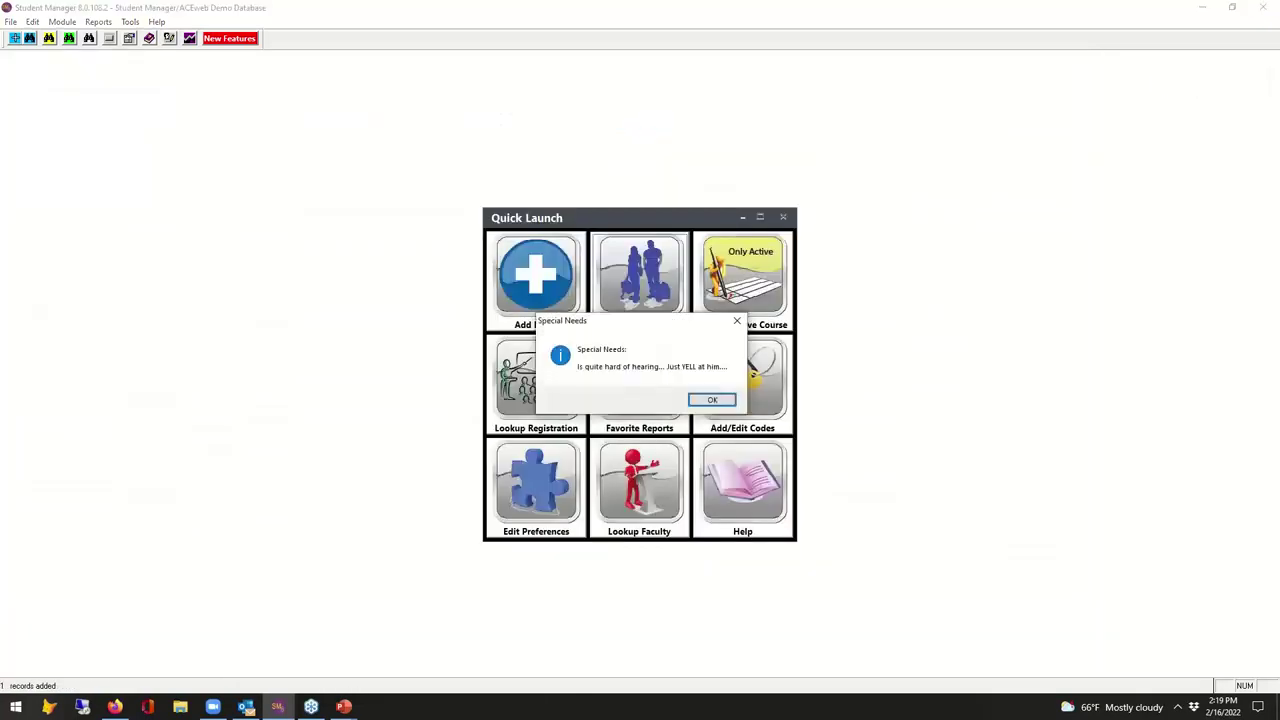
left_click(708, 400)
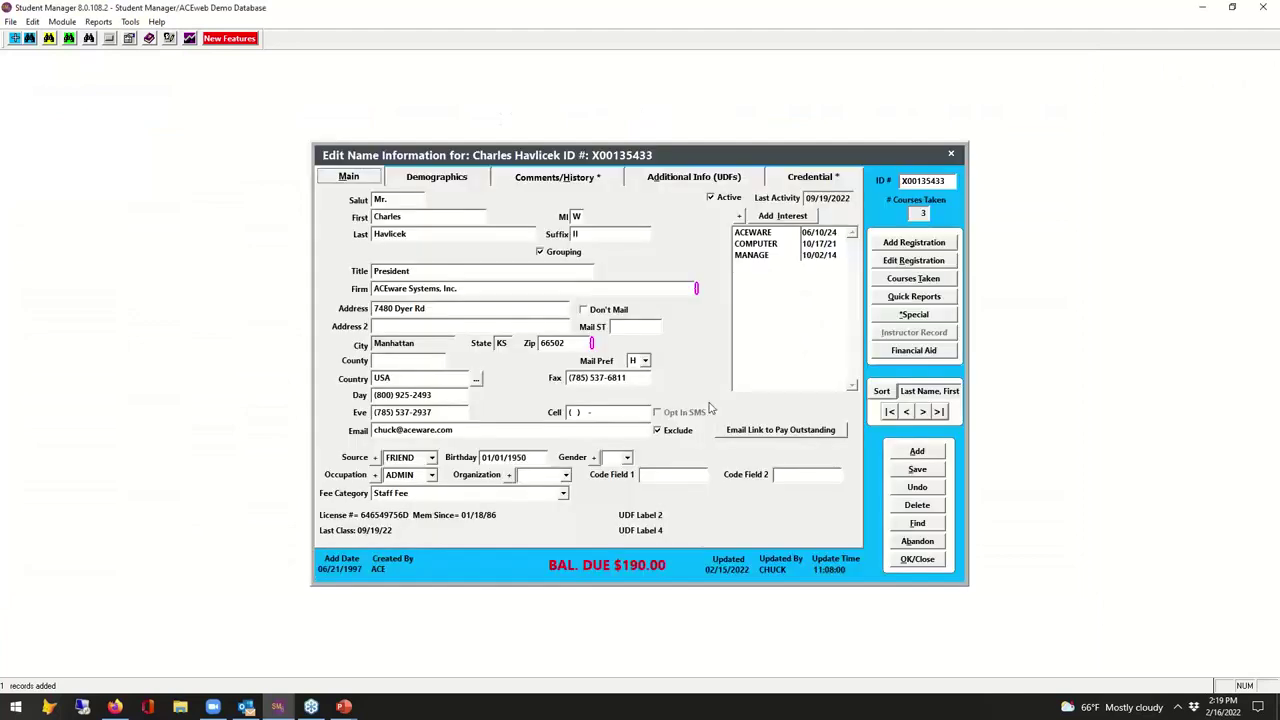
left_click(683, 181)
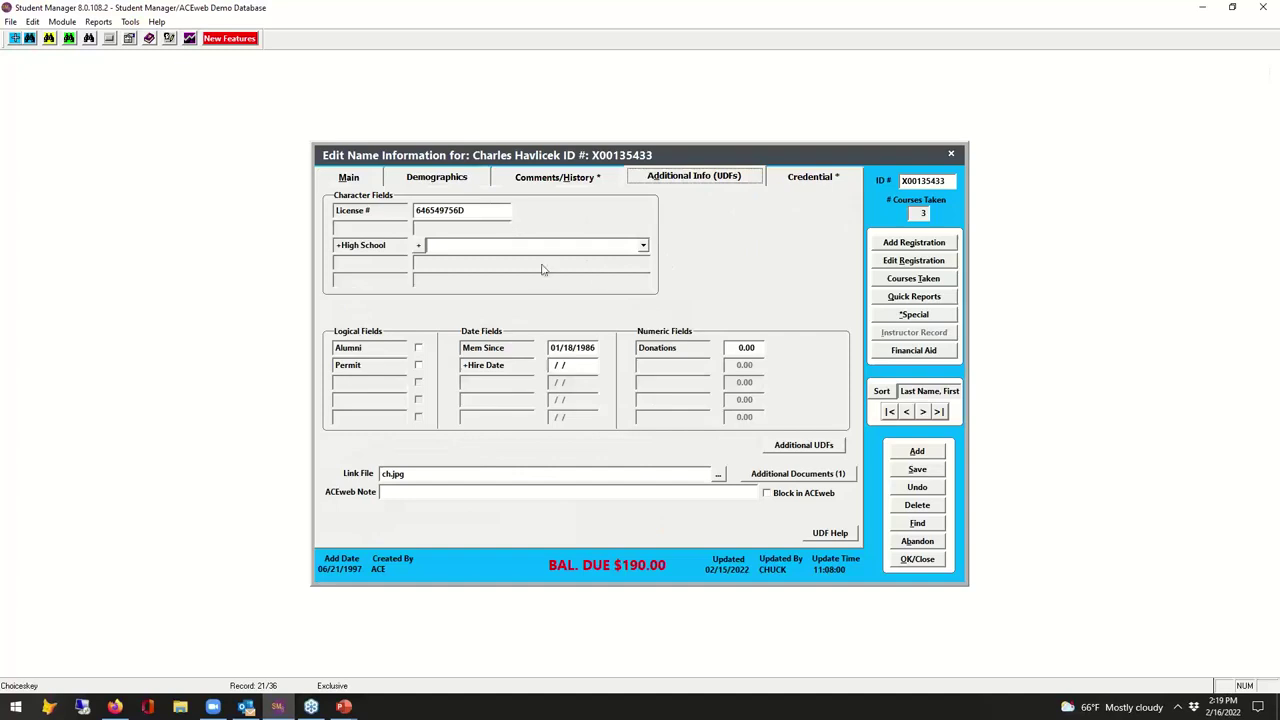
Step: Add a "Pawnee City High Sch" entry to the code list of the +High School field
left_click(642, 247)
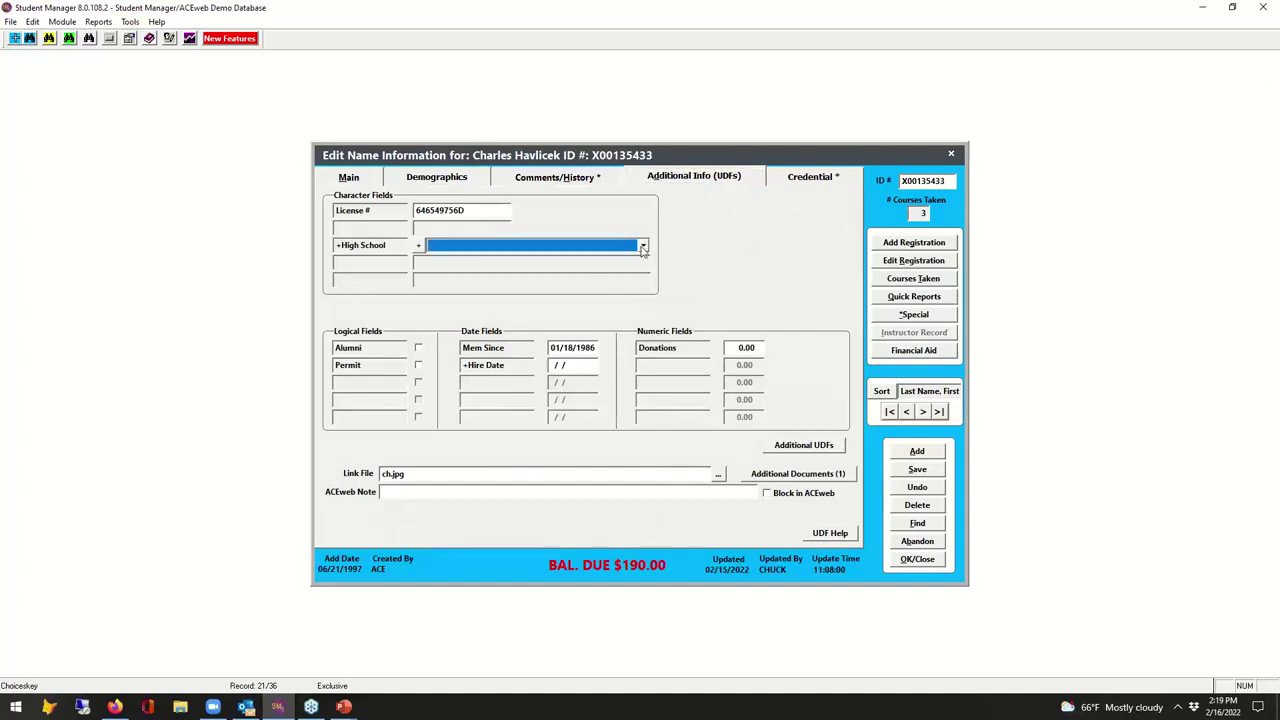
left_click(419, 246)
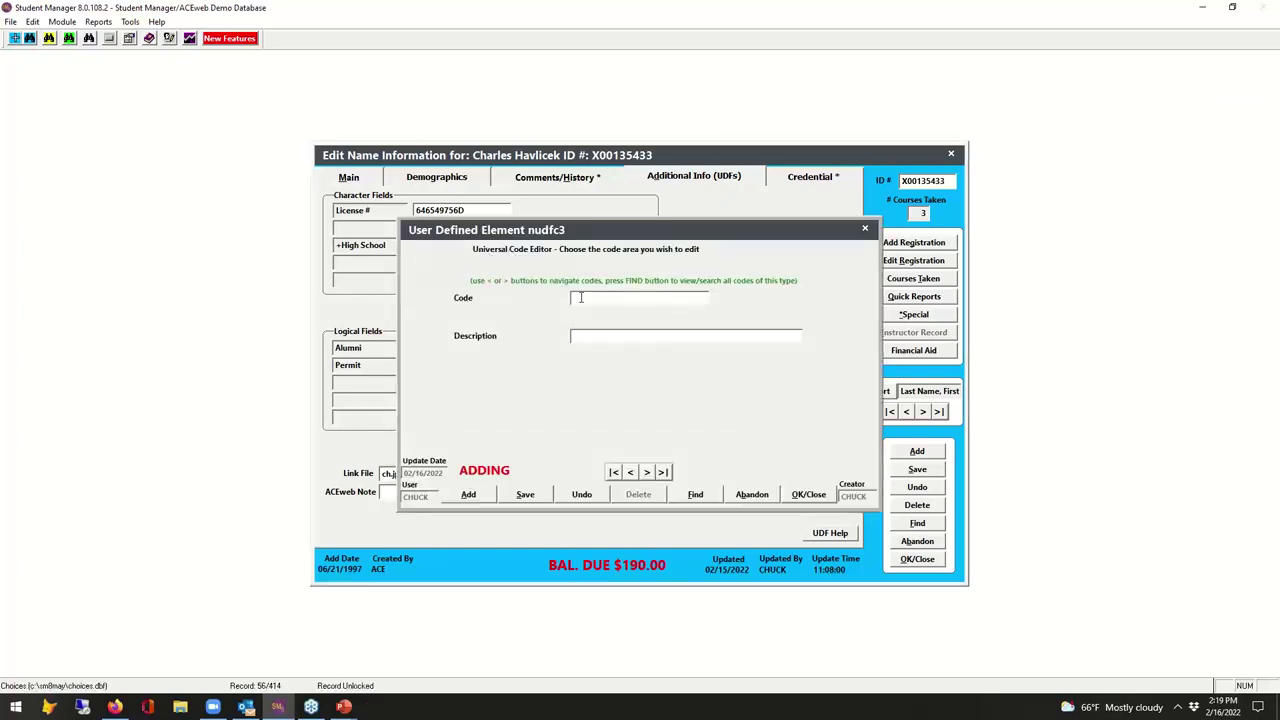
type("F")
type("awnee")
type(" City H")
type("igh School")
left_click(809, 495)
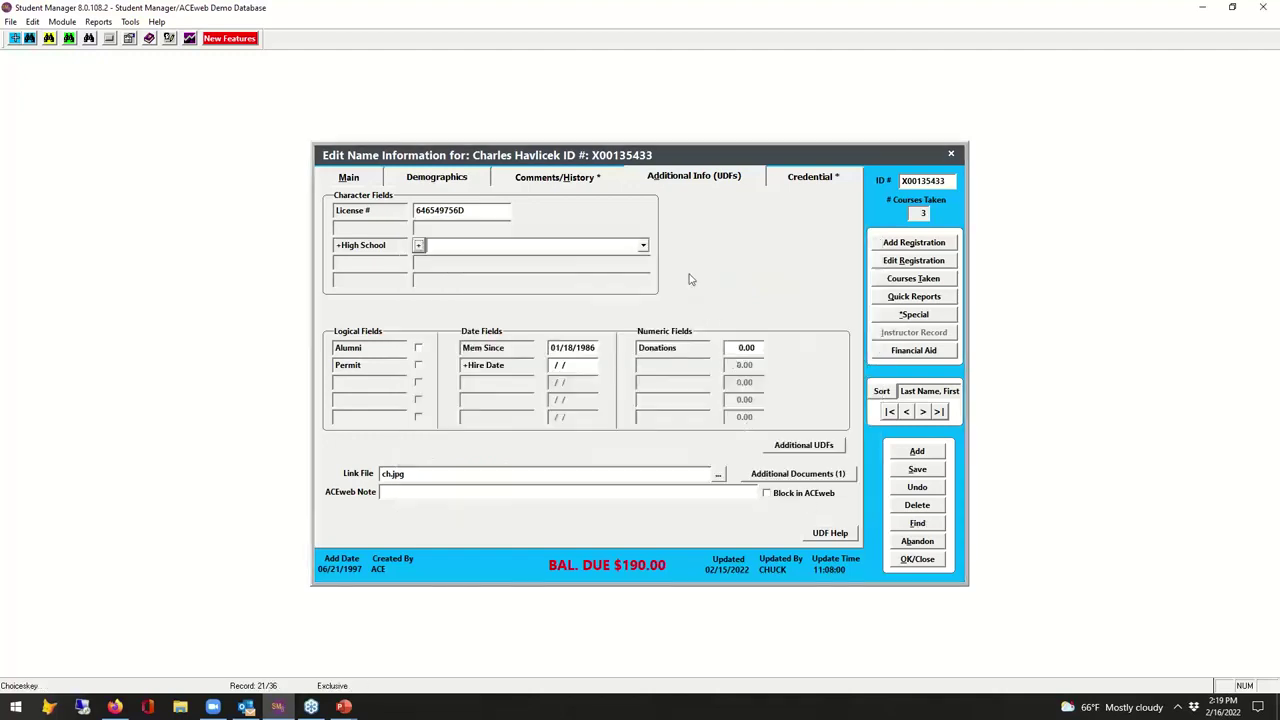
Step: Set the +High School field to "Pawnee City High Sch" and save and close the name record
left_click(643, 245)
left_click(588, 260)
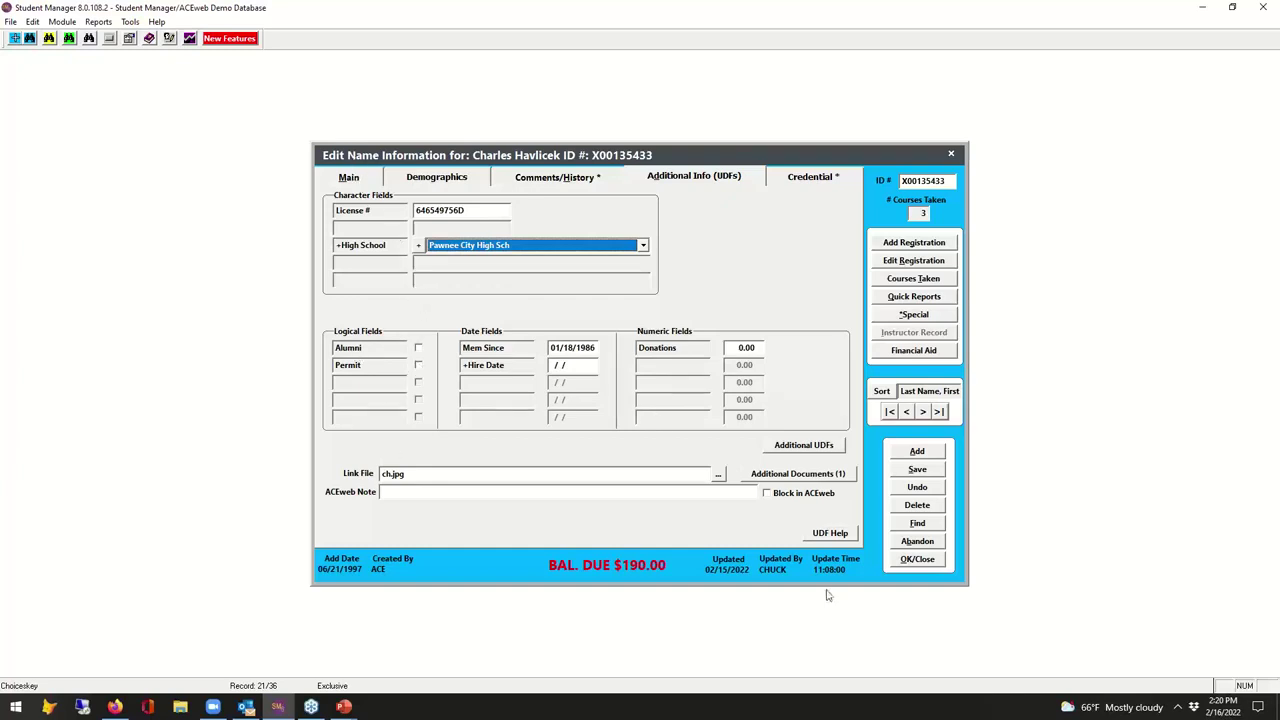
left_click(917, 559)
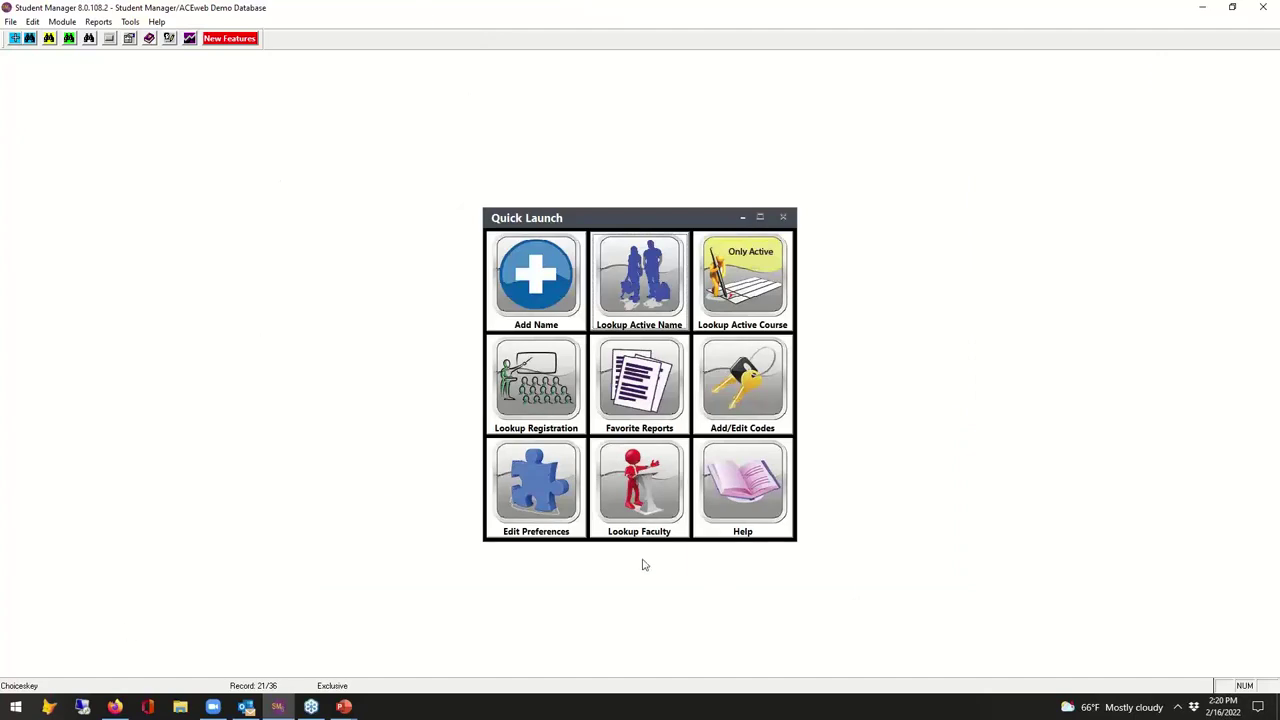
Step: In the Names user-defined field preferences, enable Numeric Field 2 with the label "+Verteran?" and save the preferences
left_click(552, 495)
left_click(470, 203)
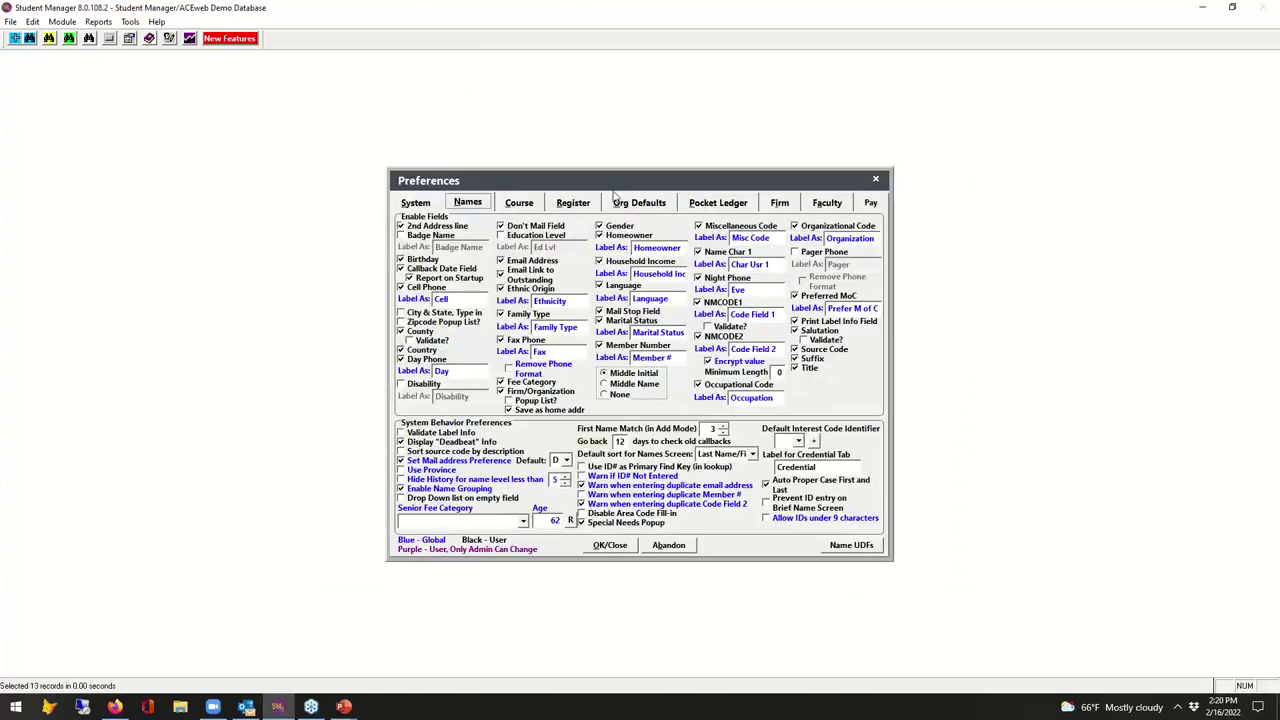
left_click(851, 545)
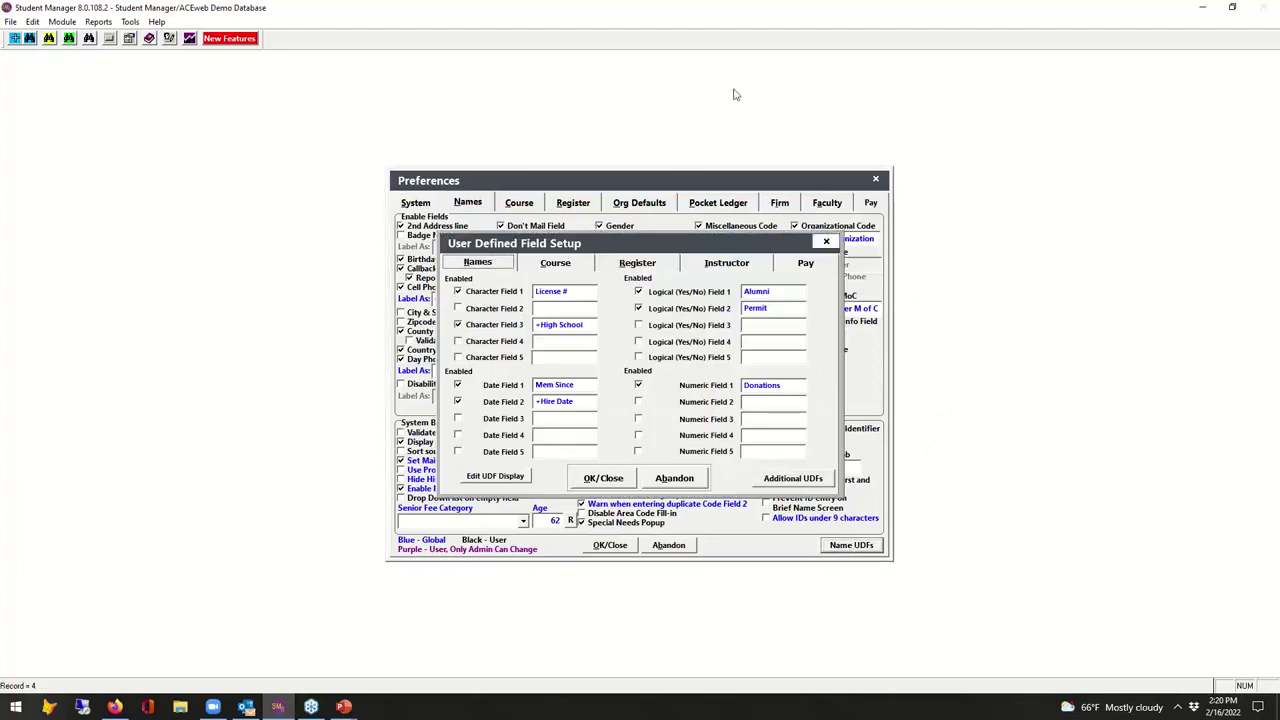
left_click(638, 402)
type("+")
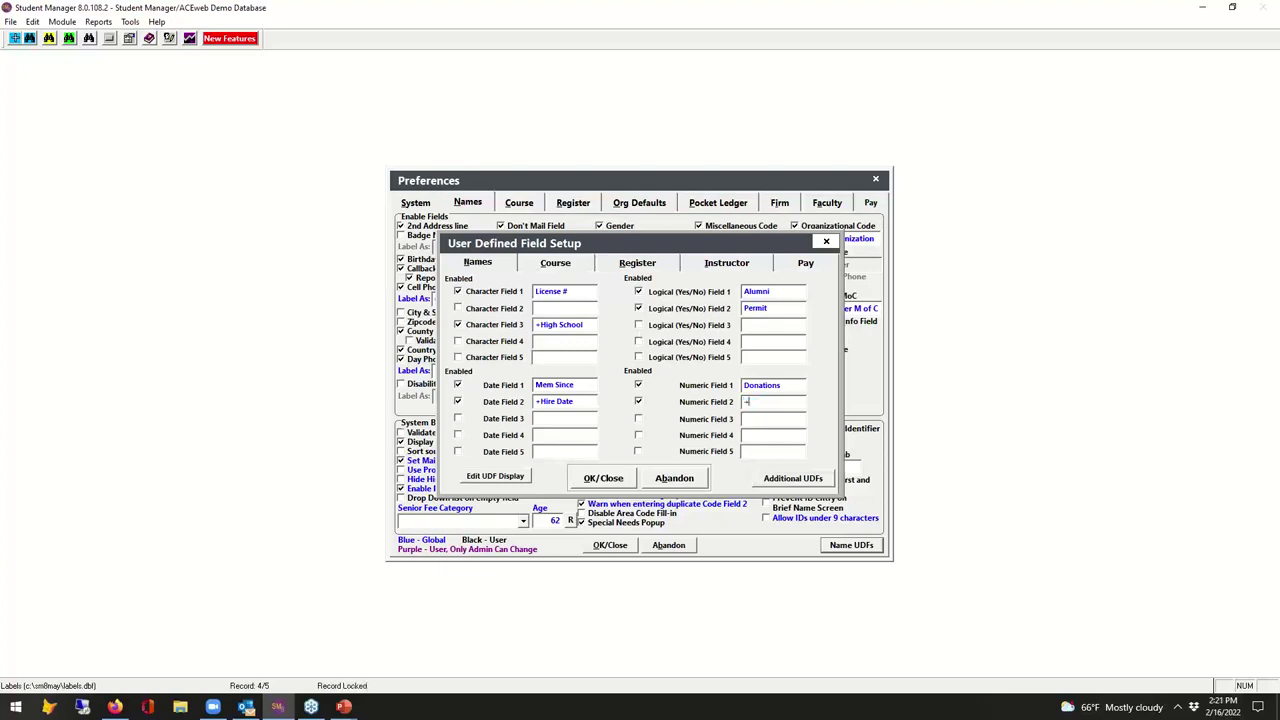
type("Vertge")
left_click(603, 478)
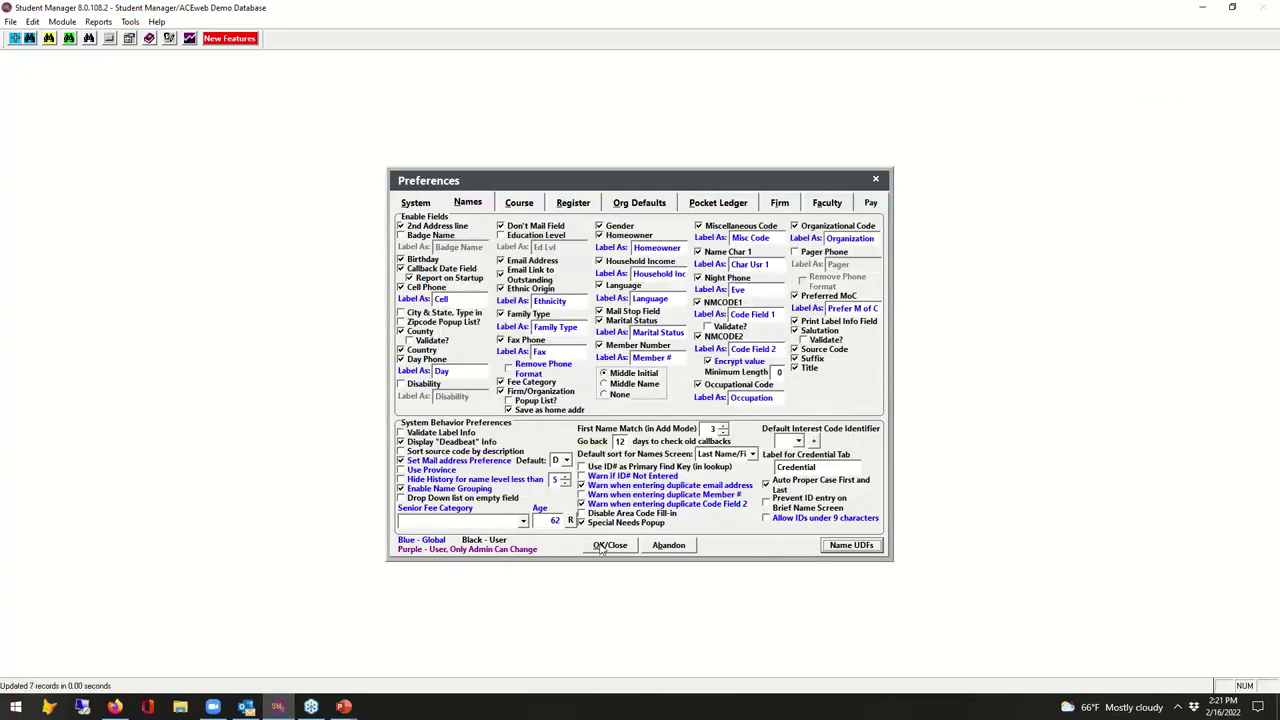
left_click(606, 545)
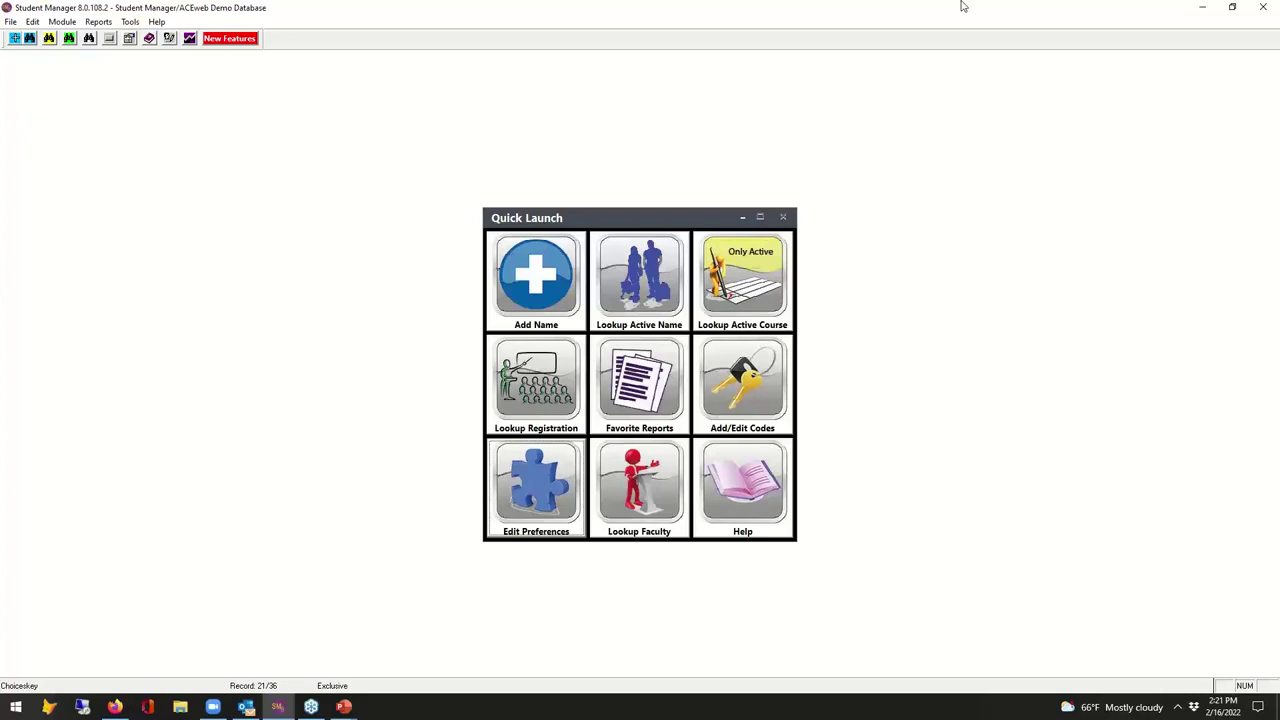
Step: Reopen the same person's name record through the active name lookup and show its user-defined fields
left_click(651, 268)
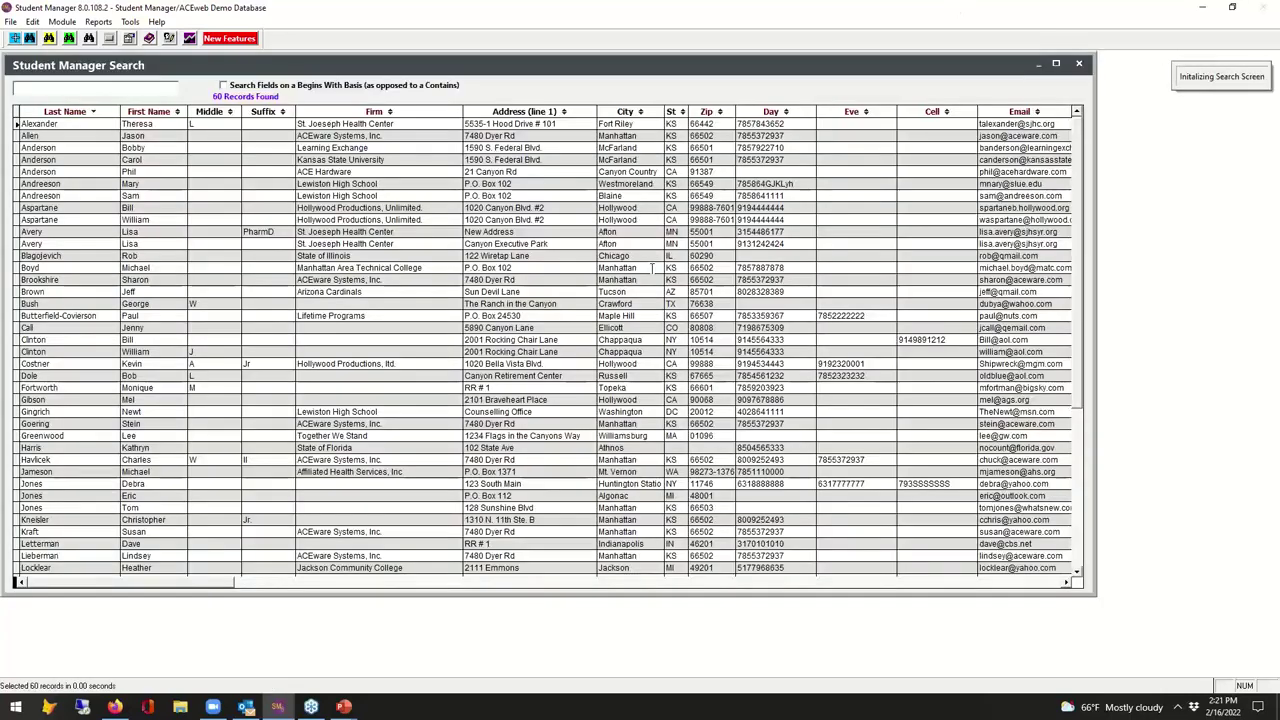
type("hav")
key("Return")
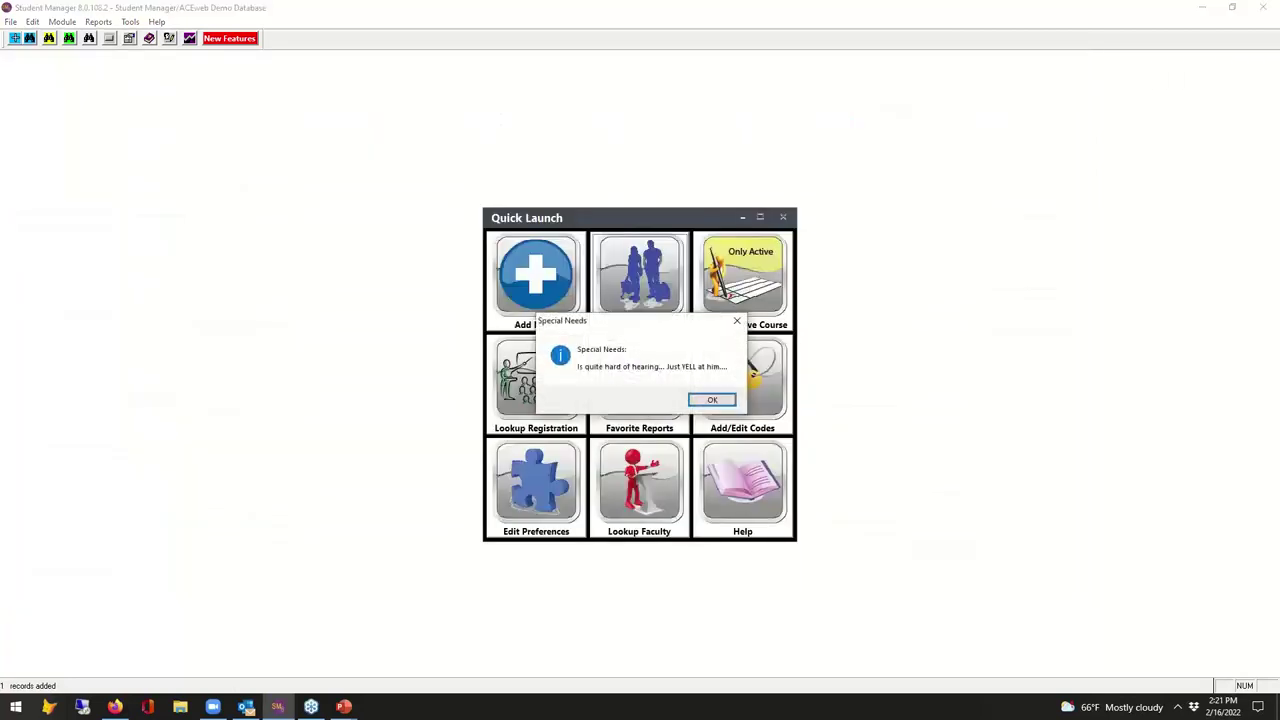
key("Return")
left_click(727, 178)
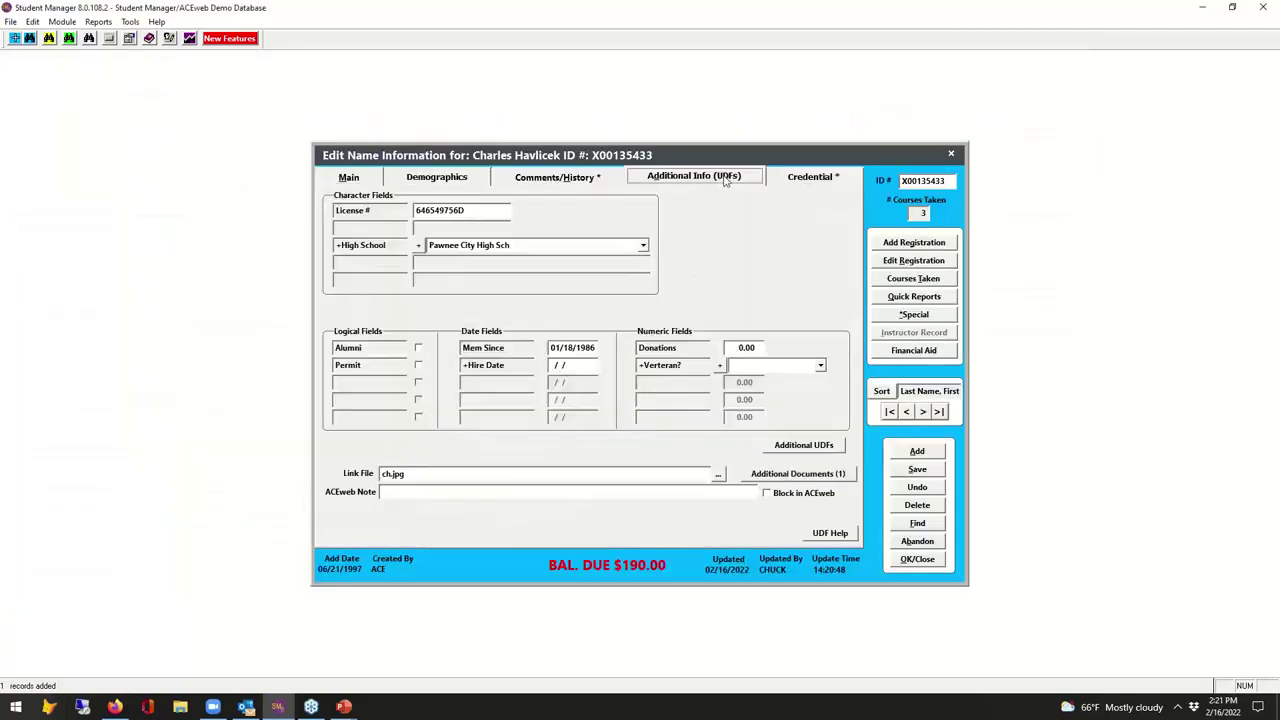
Step: Create code 1 with the description "Yes" for the +Verteran? numeric field
left_click(719, 366)
type("1")
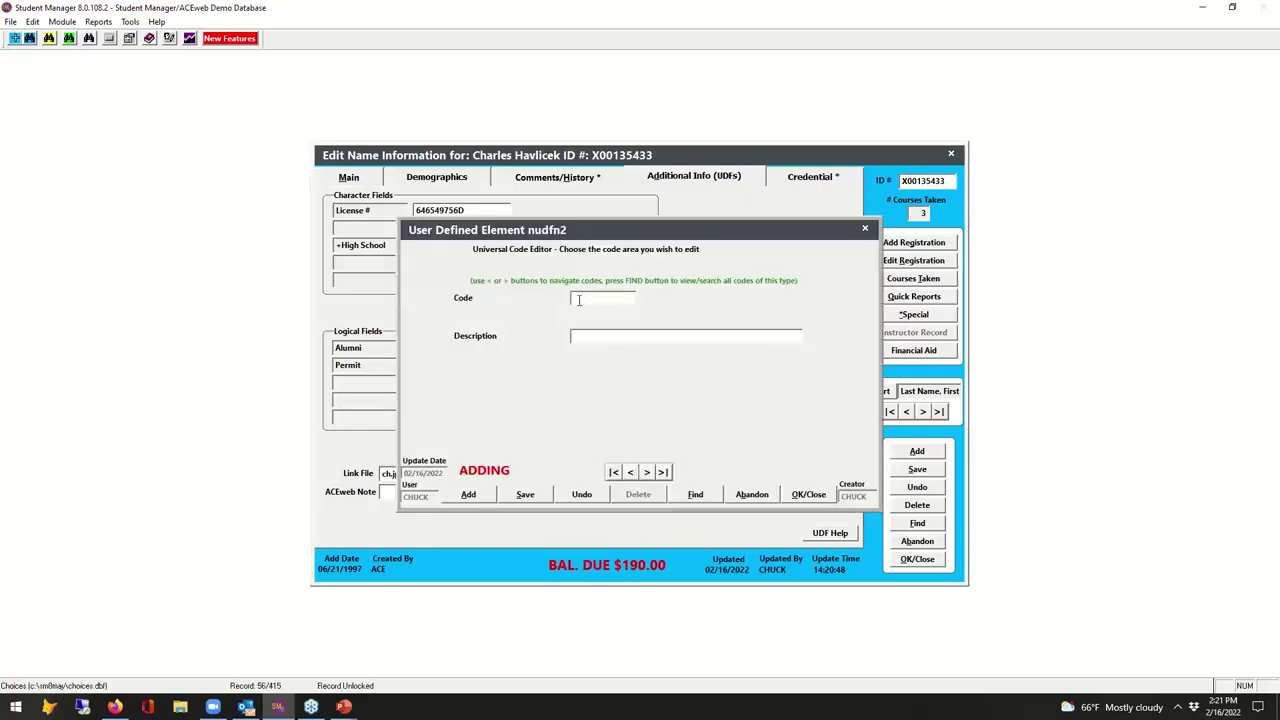
left_click(603, 336)
type("1")
key("BackSpace")
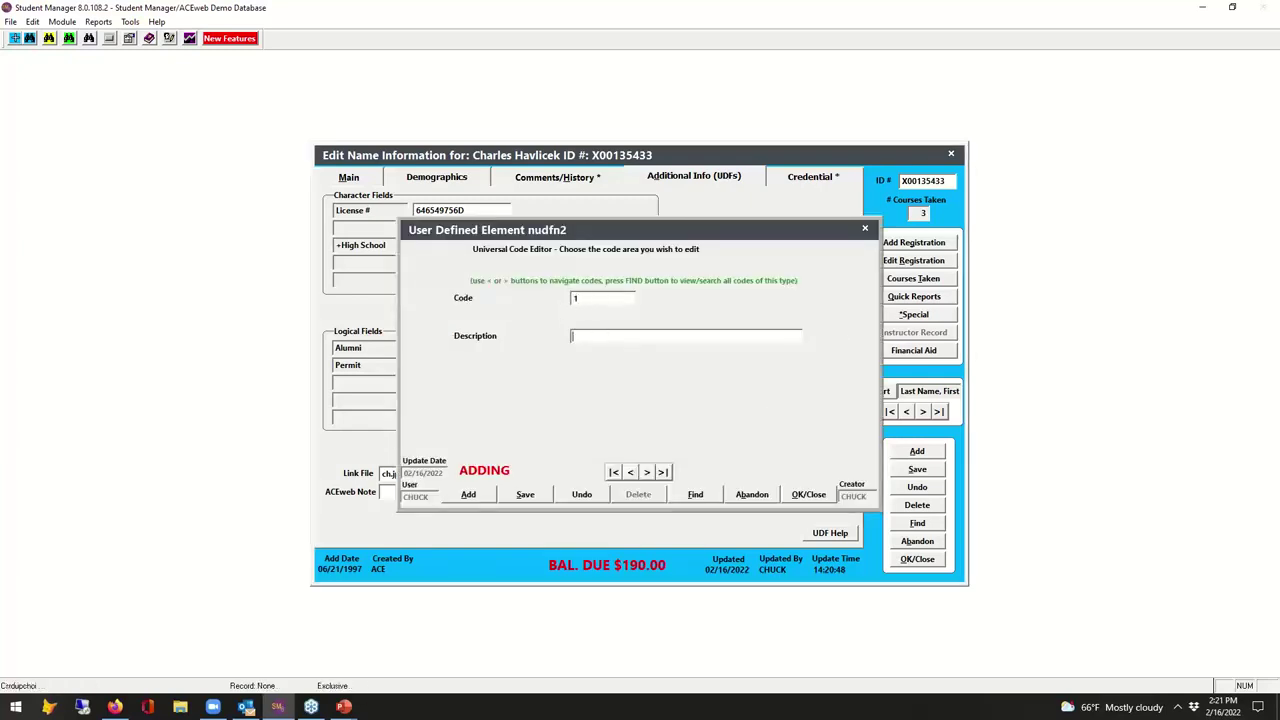
type("Yes")
Step: Add code 0 with the description "No" to the +Verteran? field and save and close the code editor
left_click(470, 495)
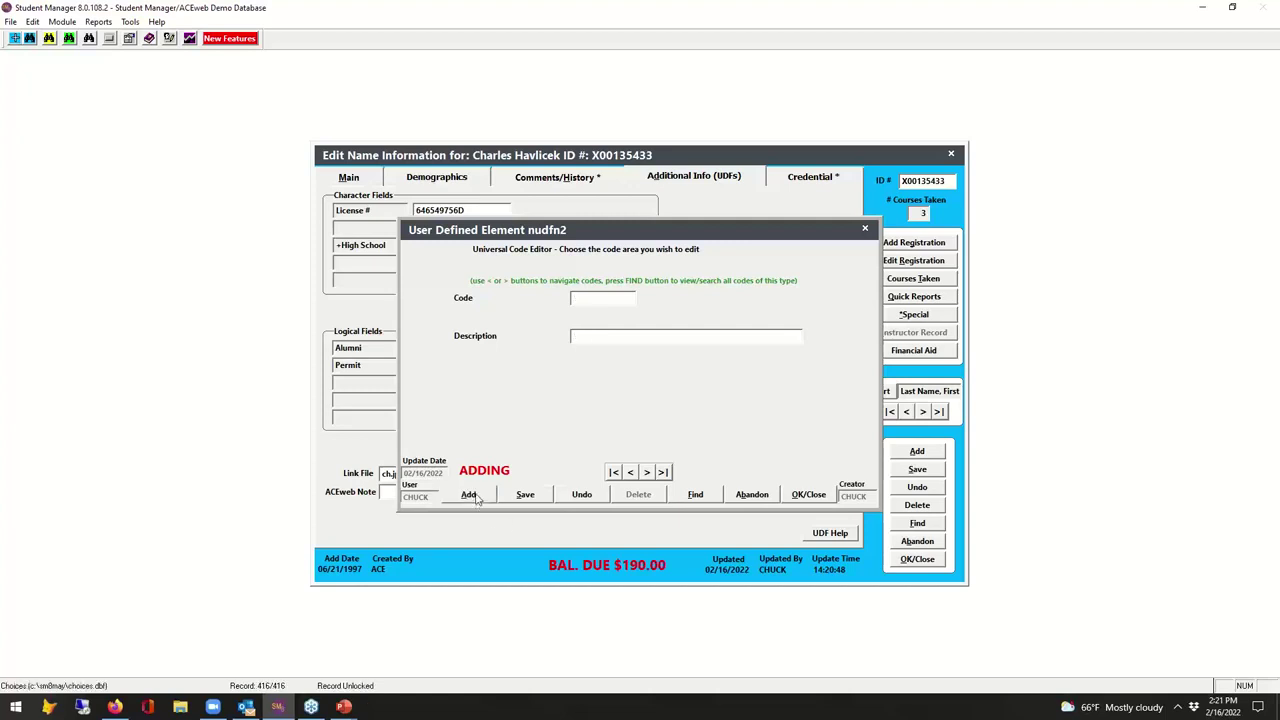
type("0")
key("Tab")
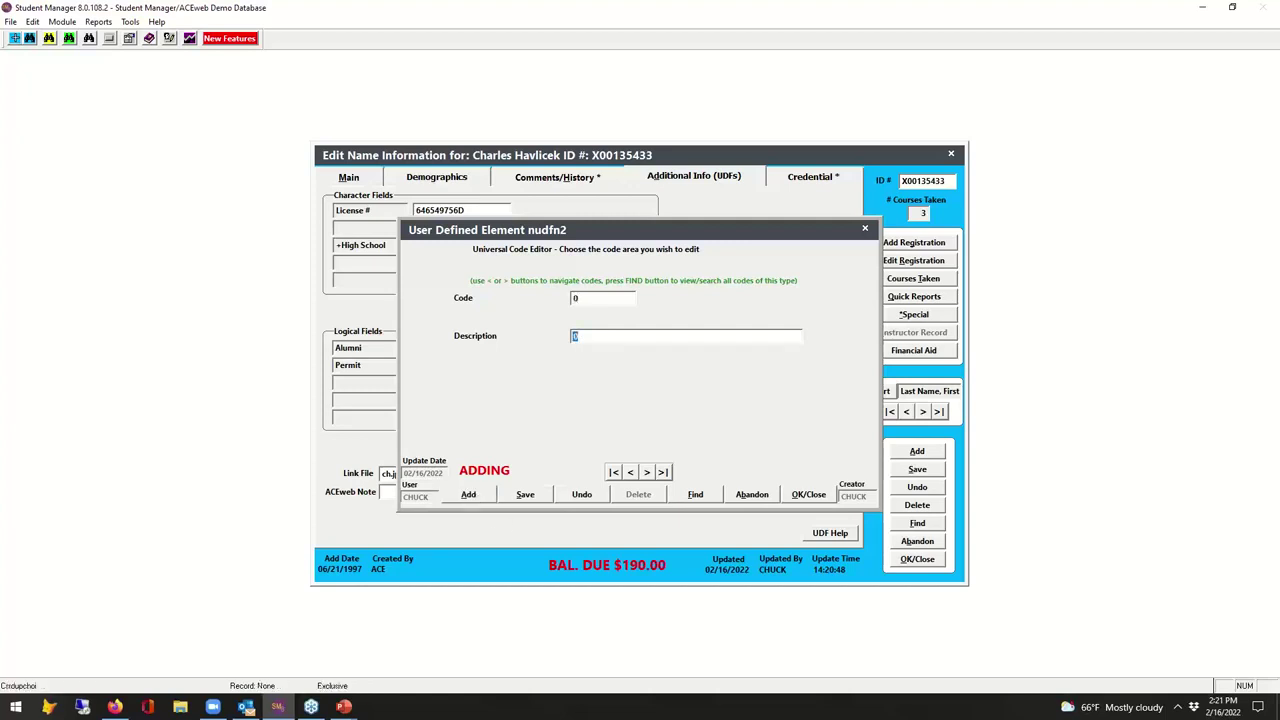
type("No")
left_click(808, 495)
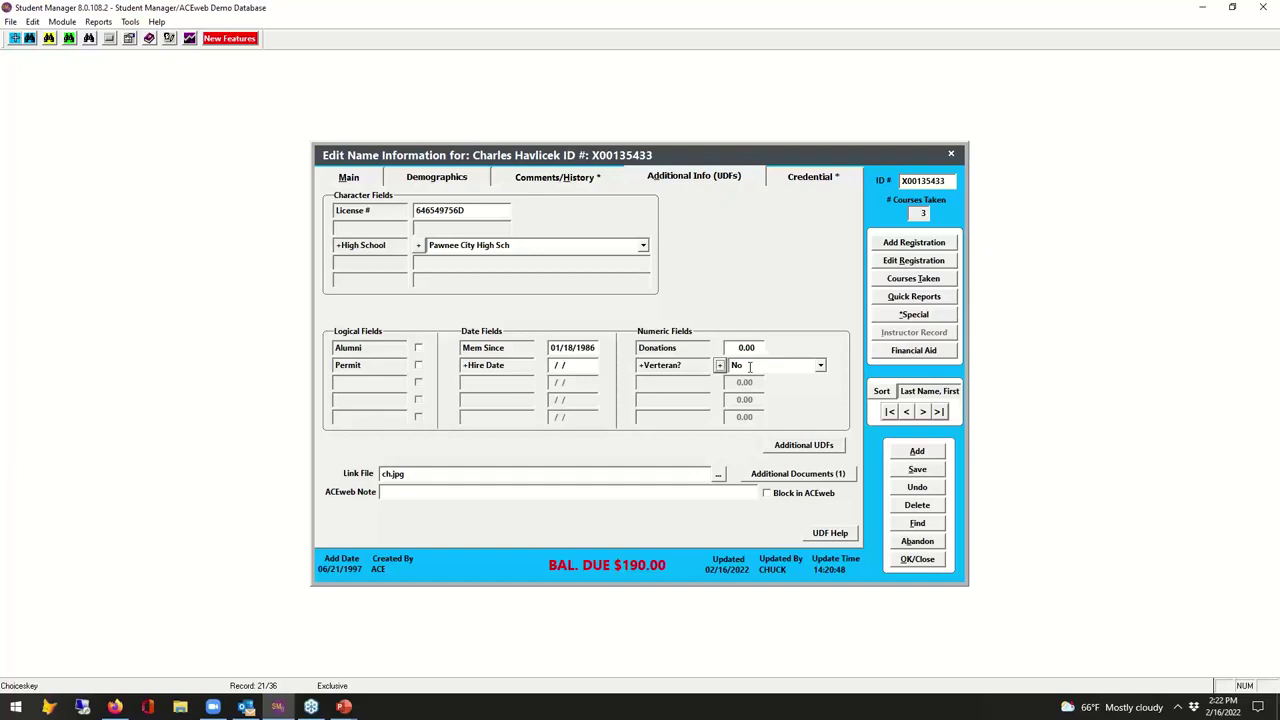
Step: Try Yes in the +Verteran? field, set it back to No, and save and close the name record
left_click(820, 365)
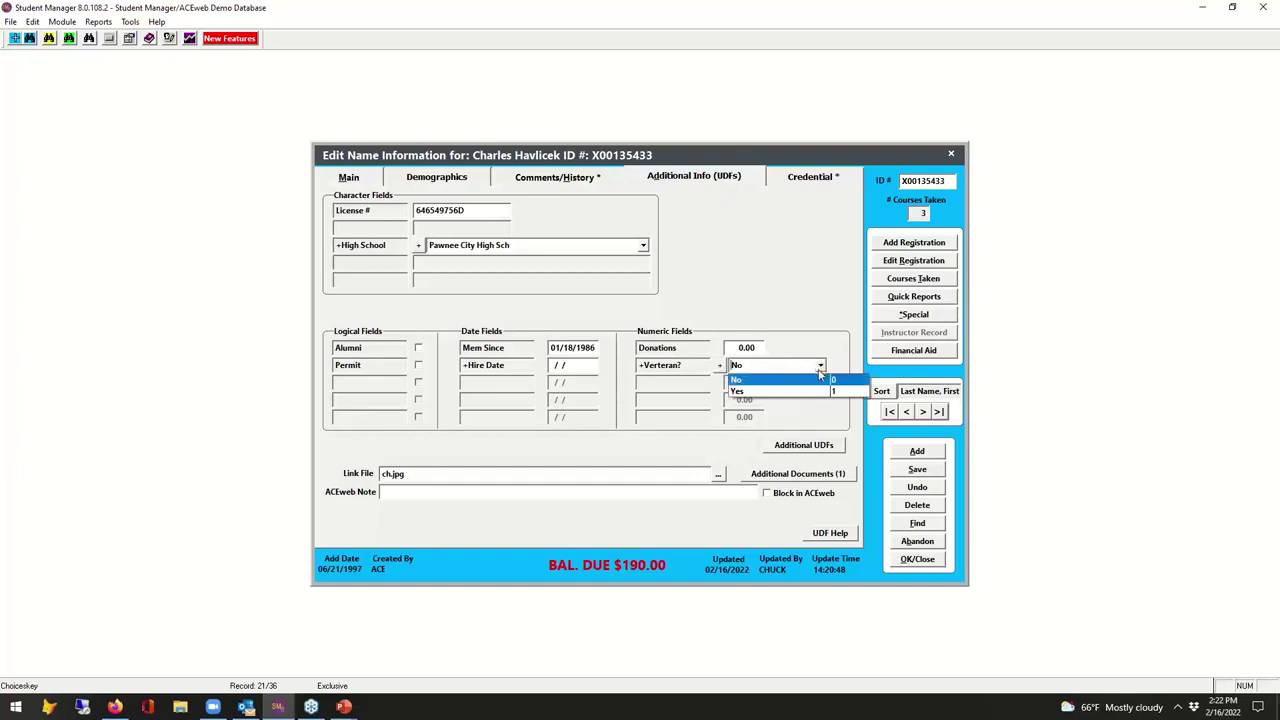
left_click(748, 391)
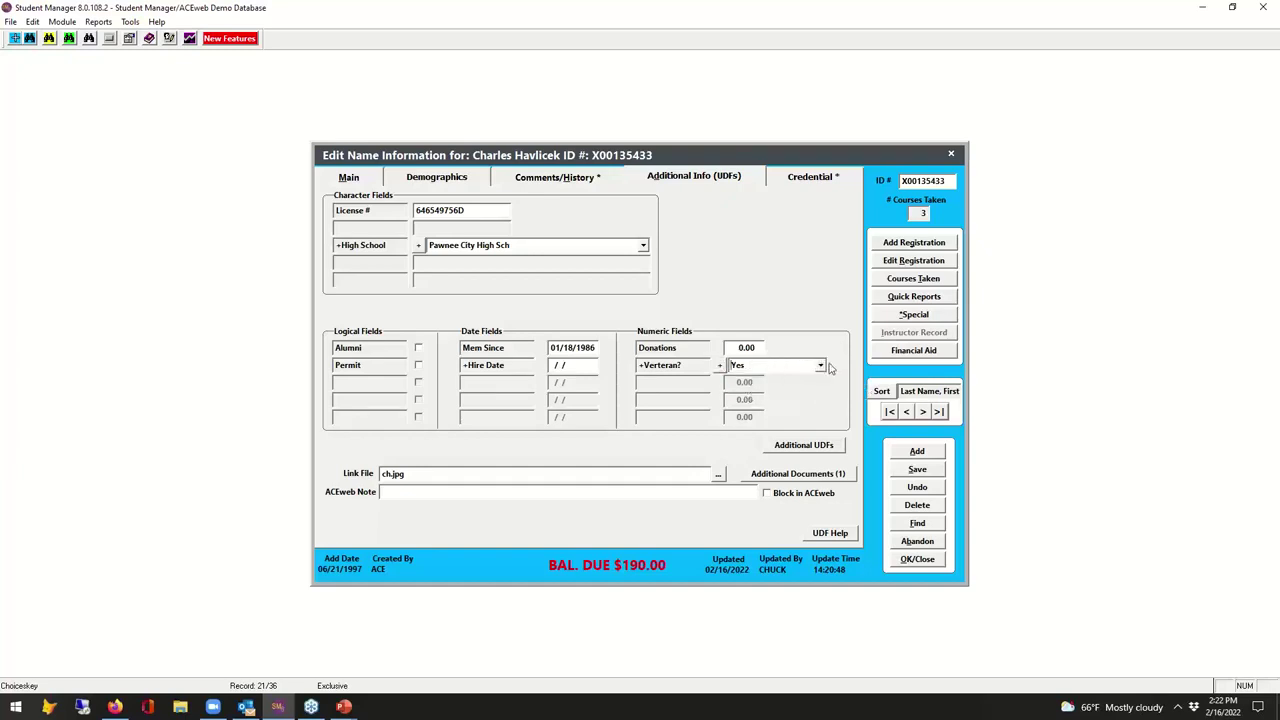
left_click(826, 368)
left_click(740, 381)
left_click(918, 559)
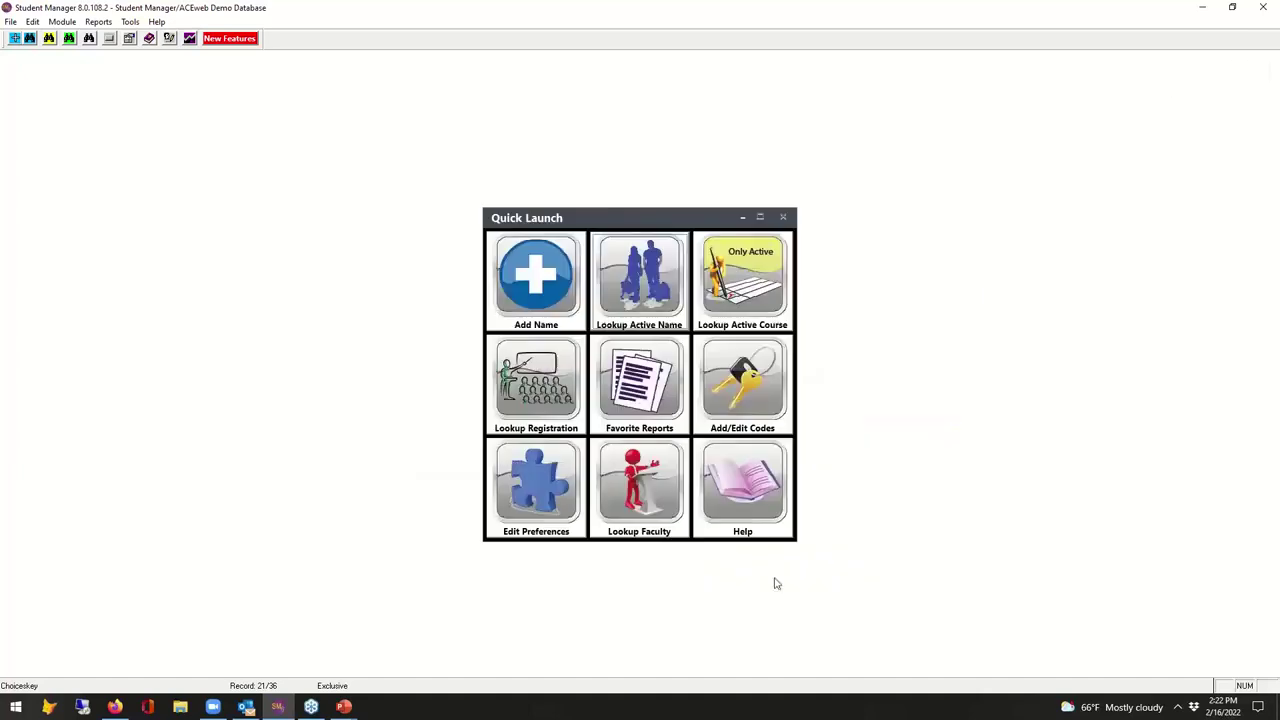
Step: Switch to the PowerPoint slide show and advance it to the Code Relationships slide
left_click(344, 706)
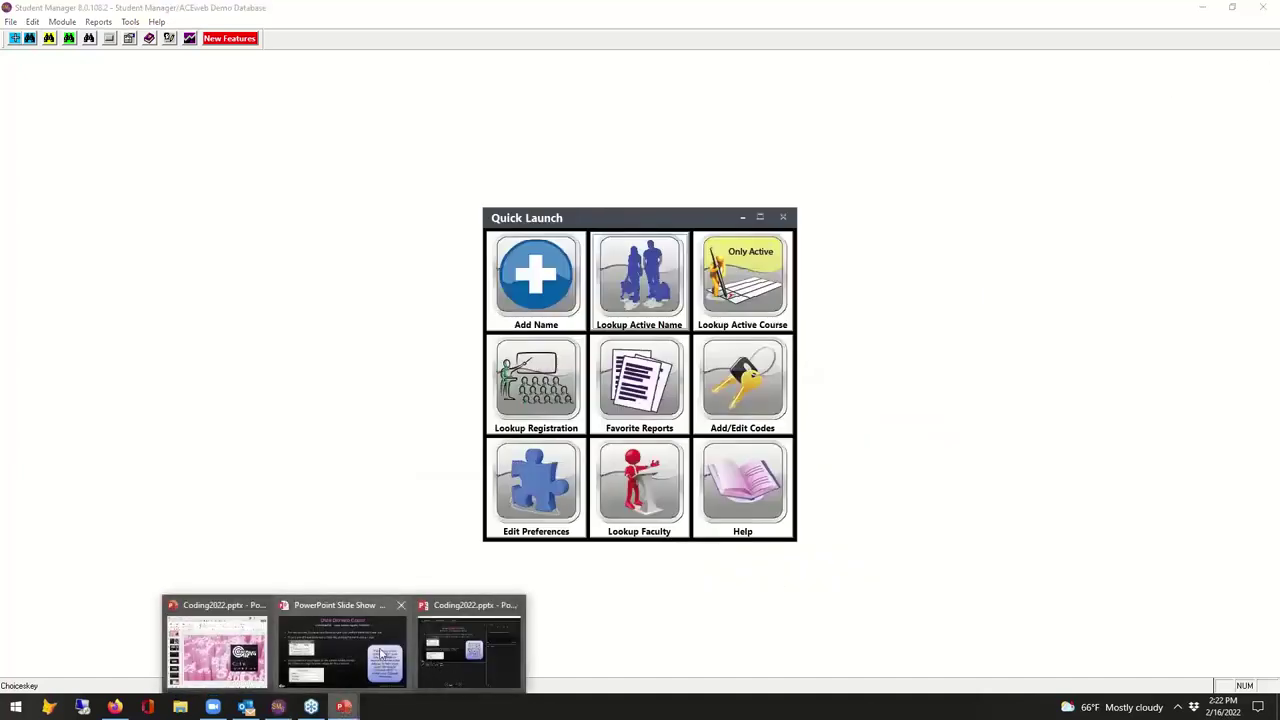
left_click(345, 655)
left_click(584, 537)
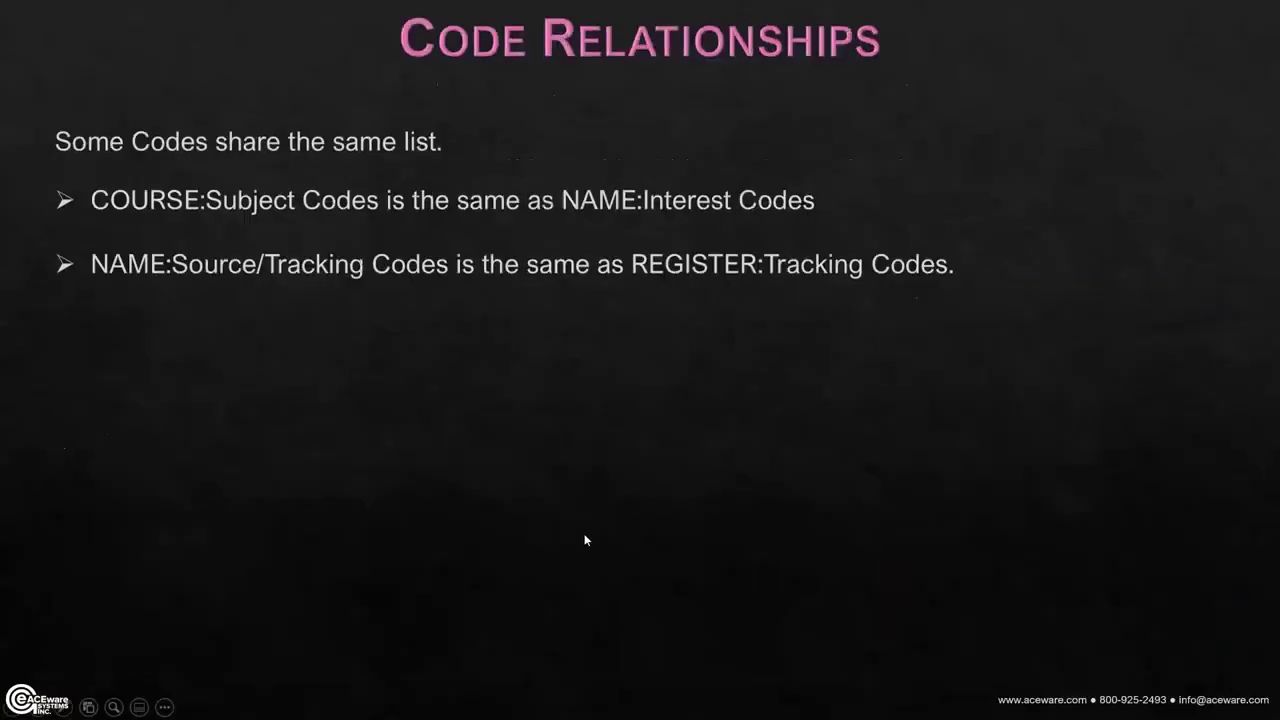
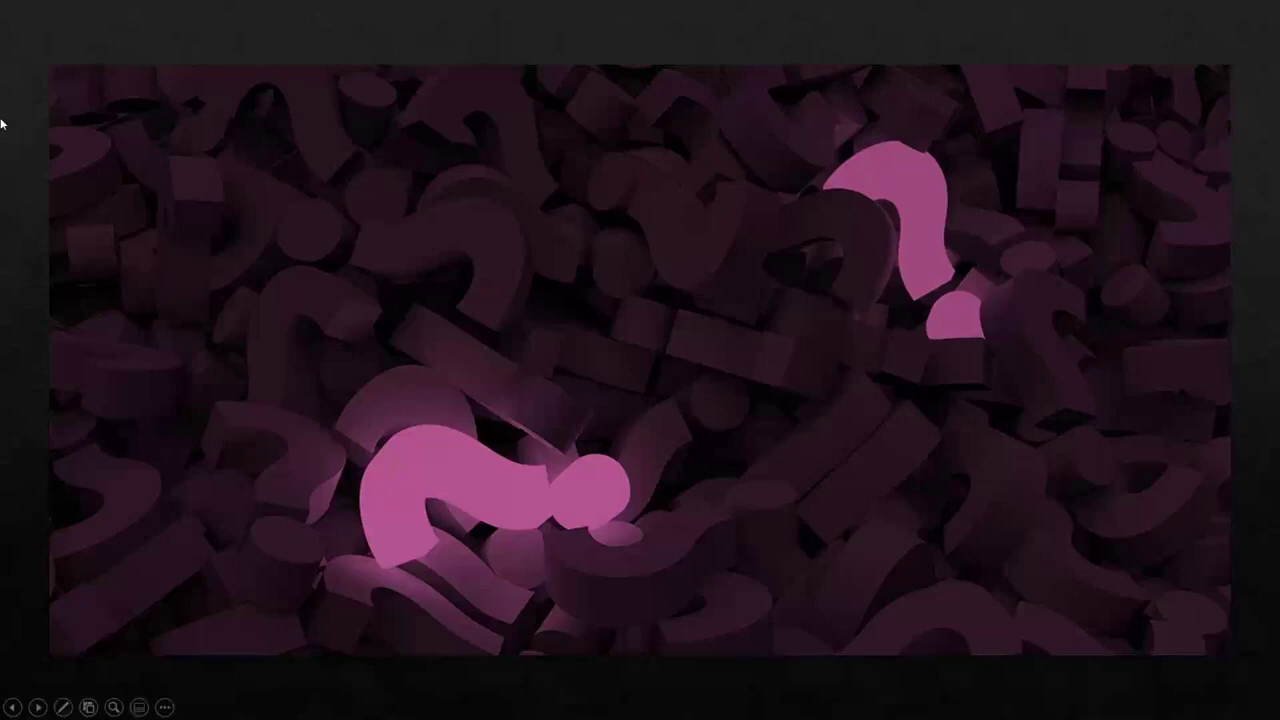
Step: Switch to Student Manager, review the selectable interest codes on a Lewiston High School name record, and close the record
key("alt+Tab")
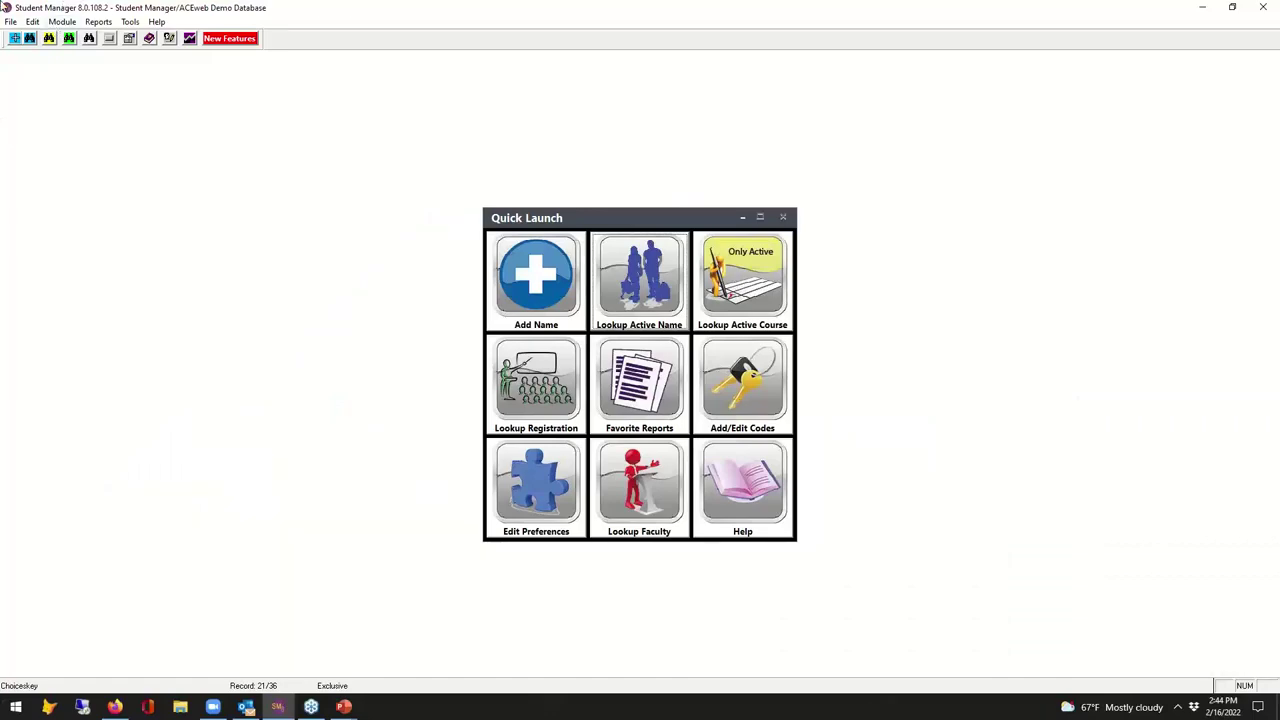
left_click(642, 262)
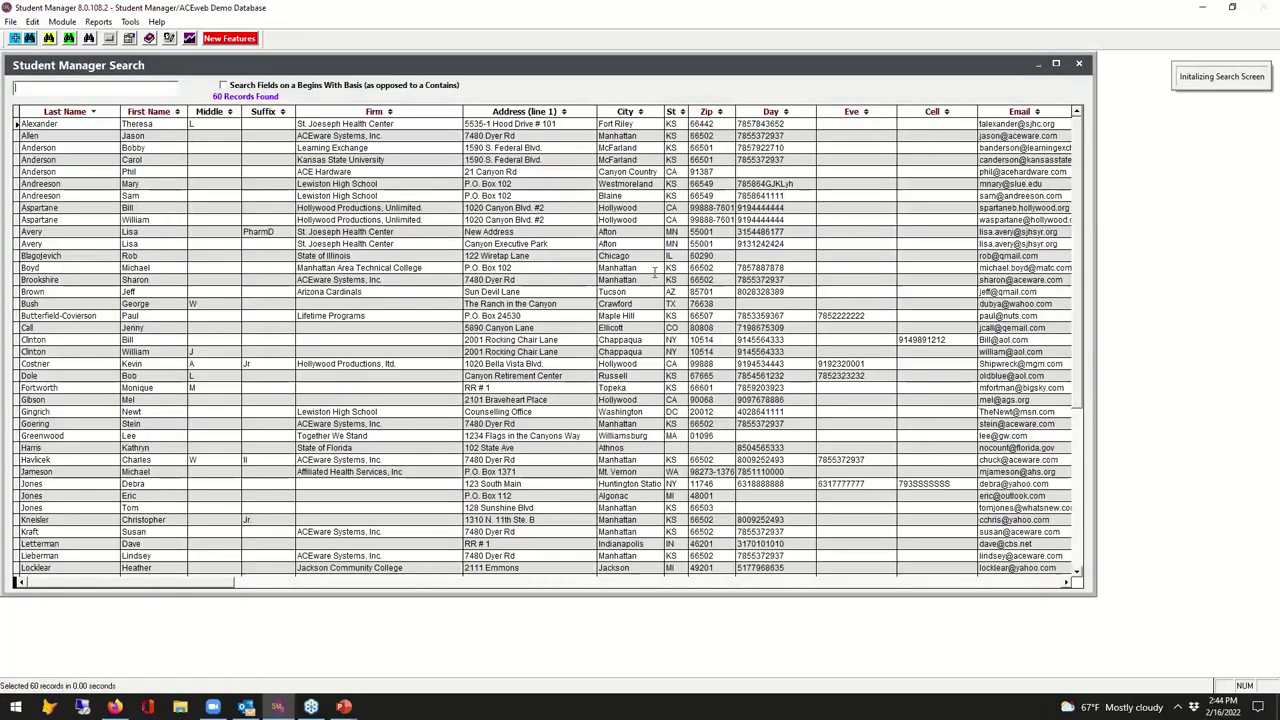
double_click(410, 197)
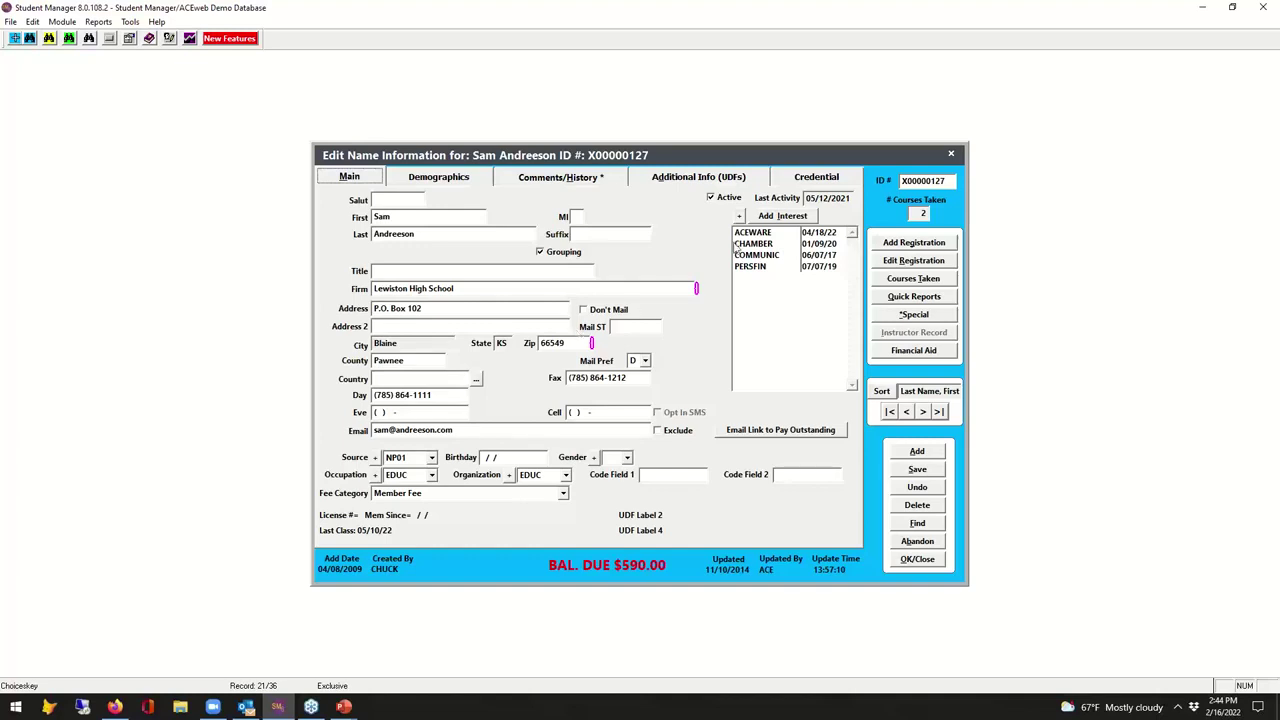
left_click(792, 216)
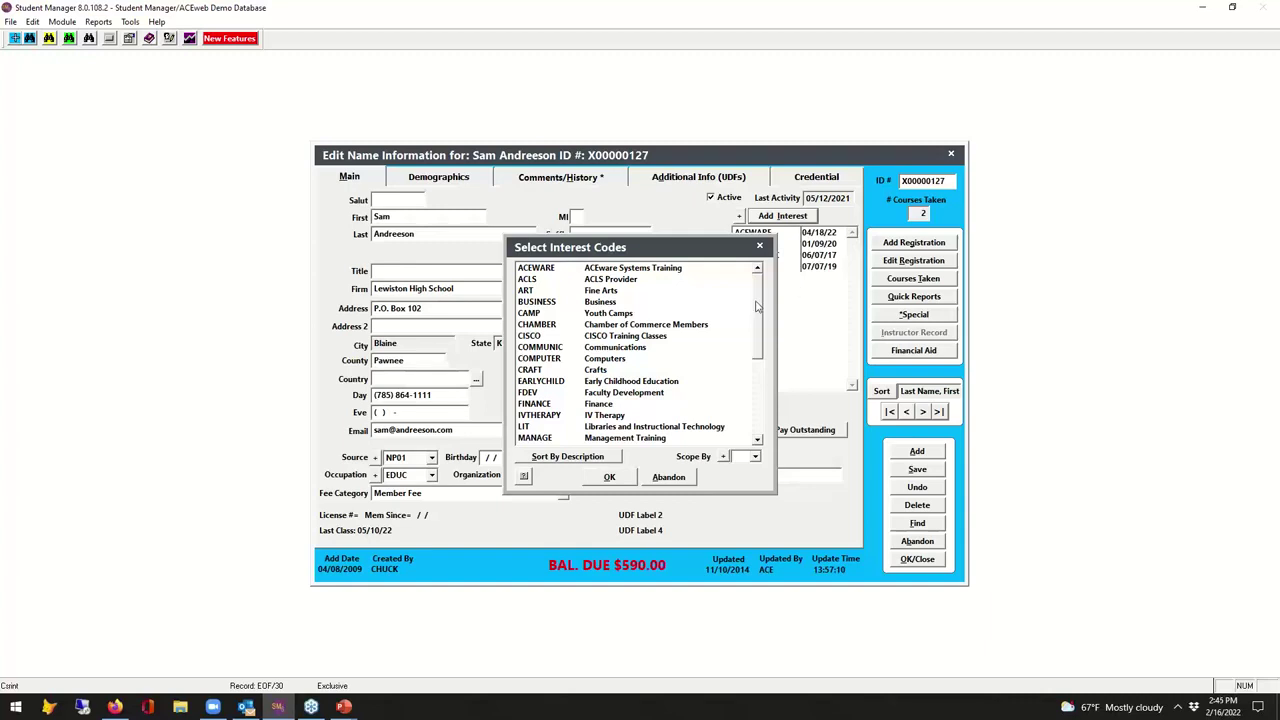
left_click_drag(757, 308, 671, 228)
left_click(619, 481)
left_click(906, 566)
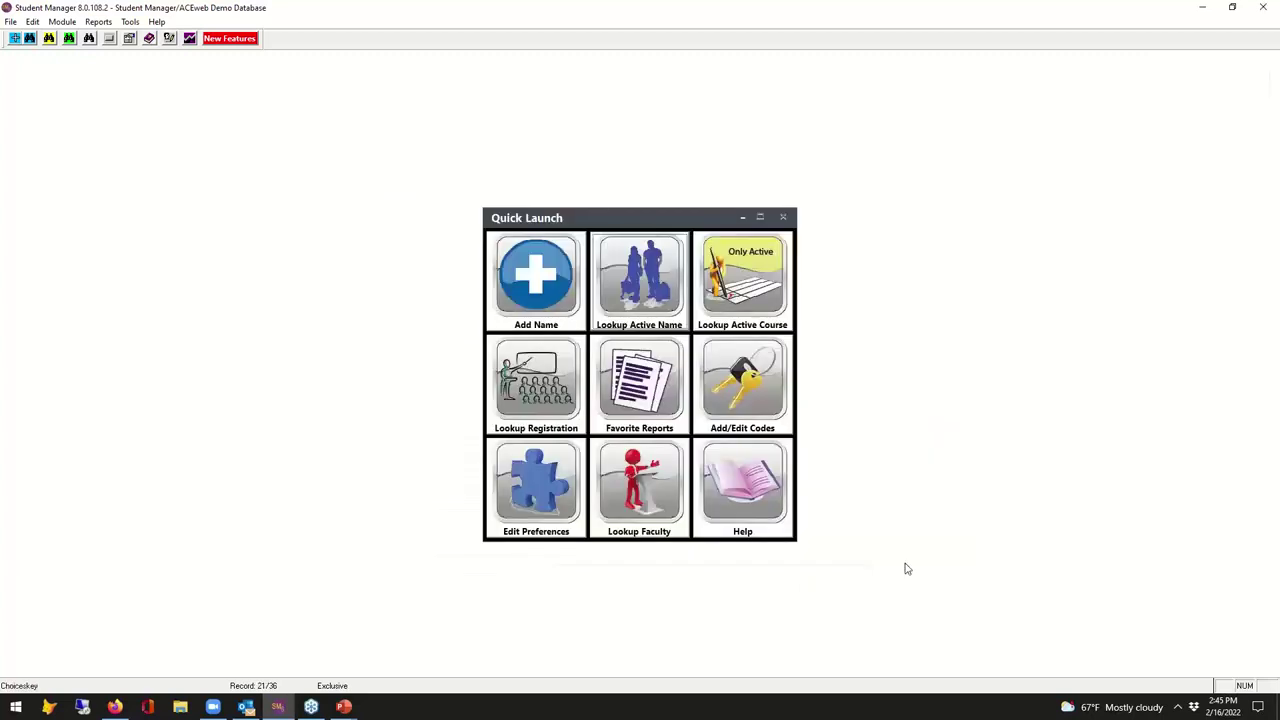
Step: Set the Default Interest Code Identifier to C (Computer Programs) in the Names preferences and save them
left_click(536, 476)
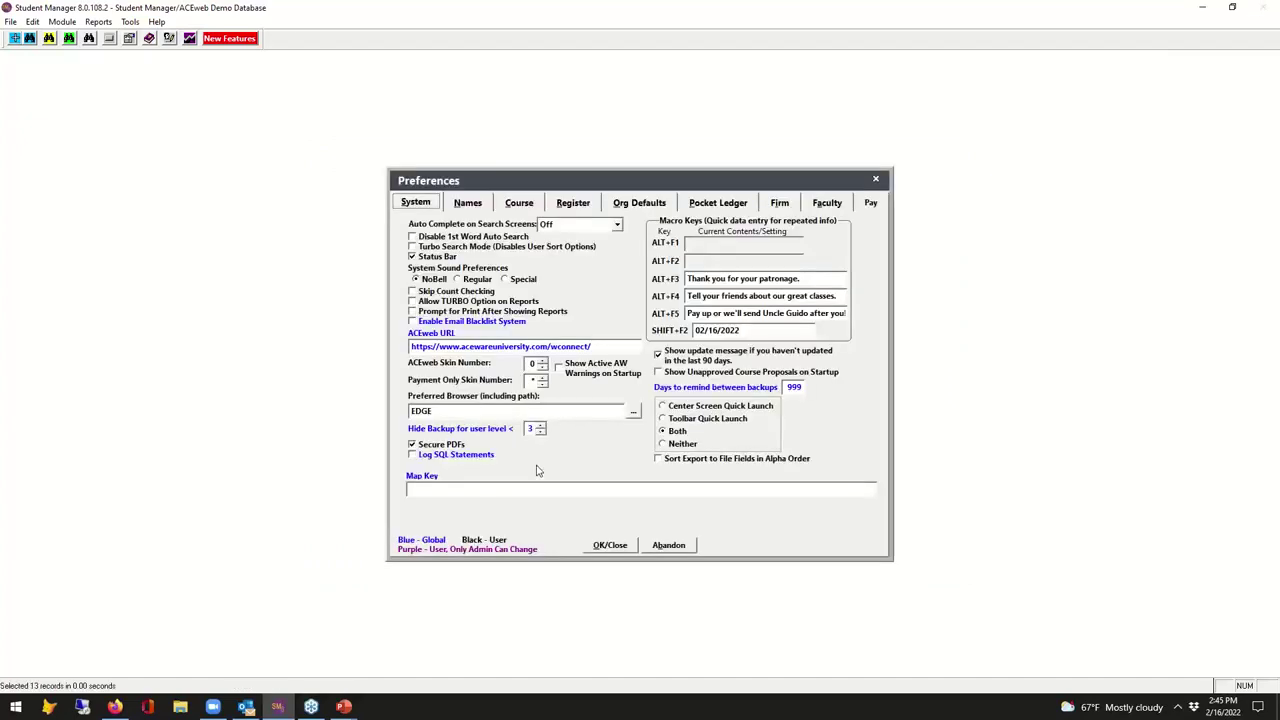
left_click(481, 203)
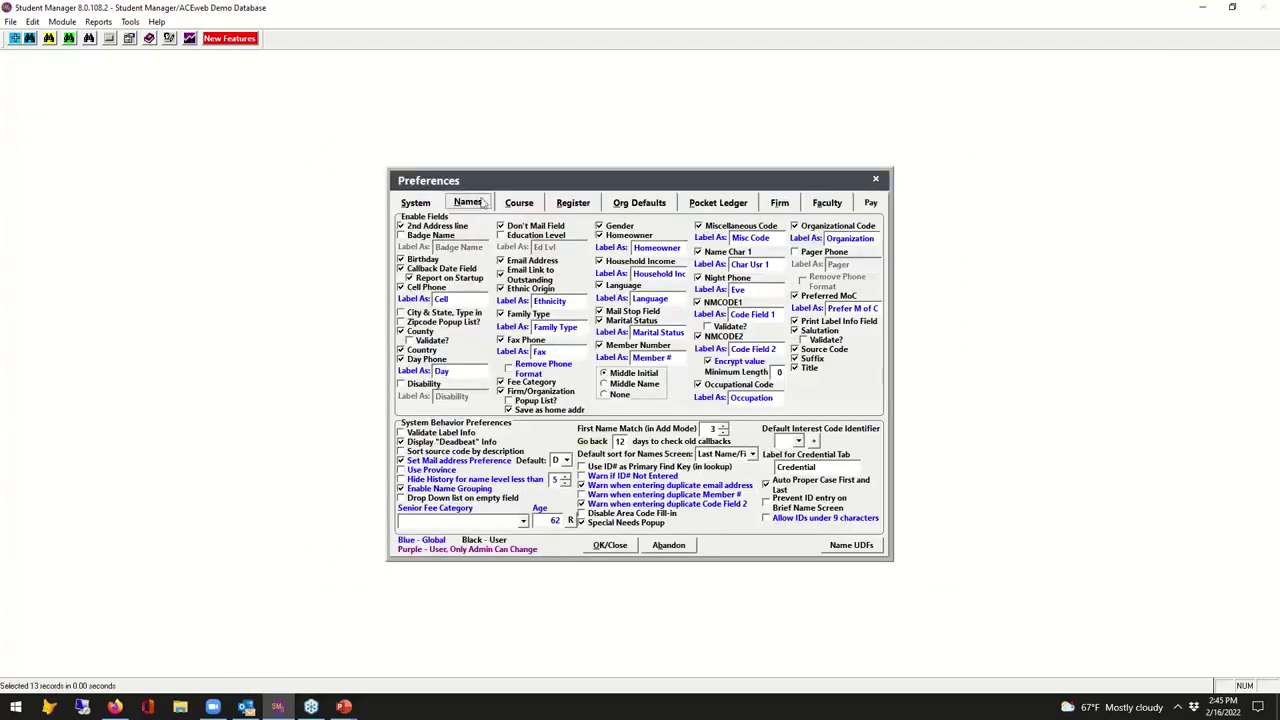
left_click(799, 442)
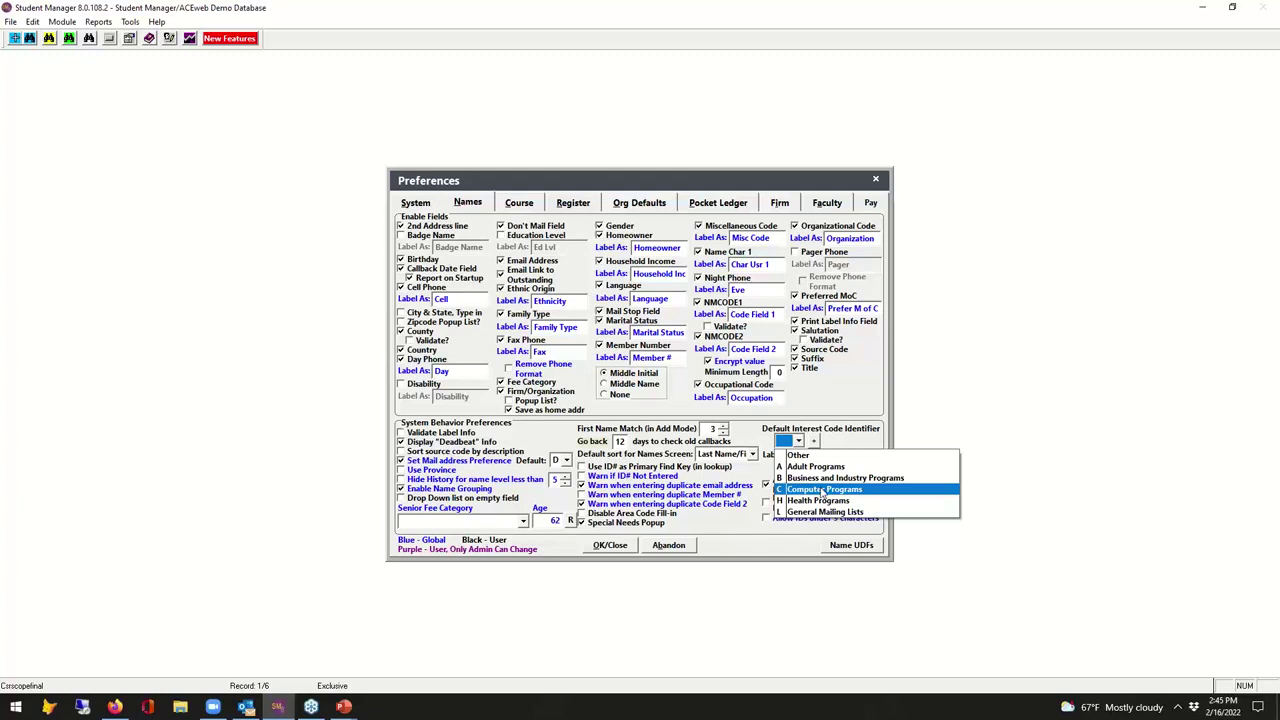
left_click(822, 490)
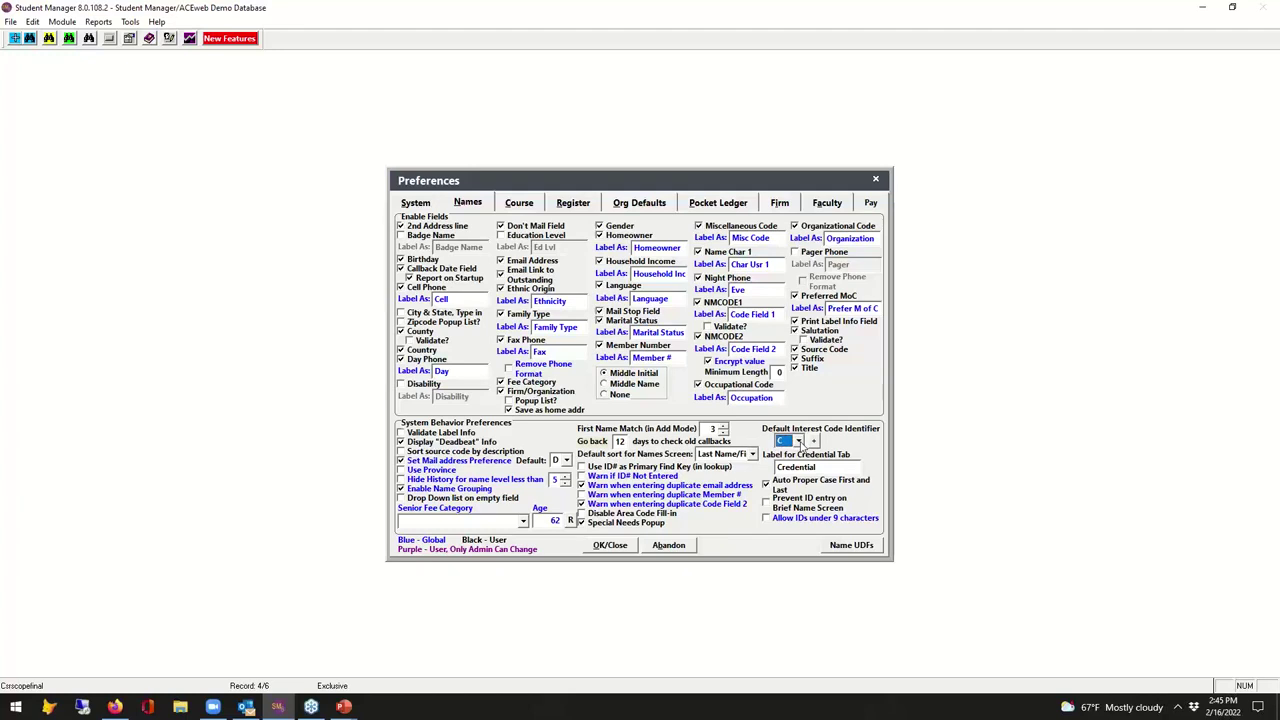
left_click(613, 545)
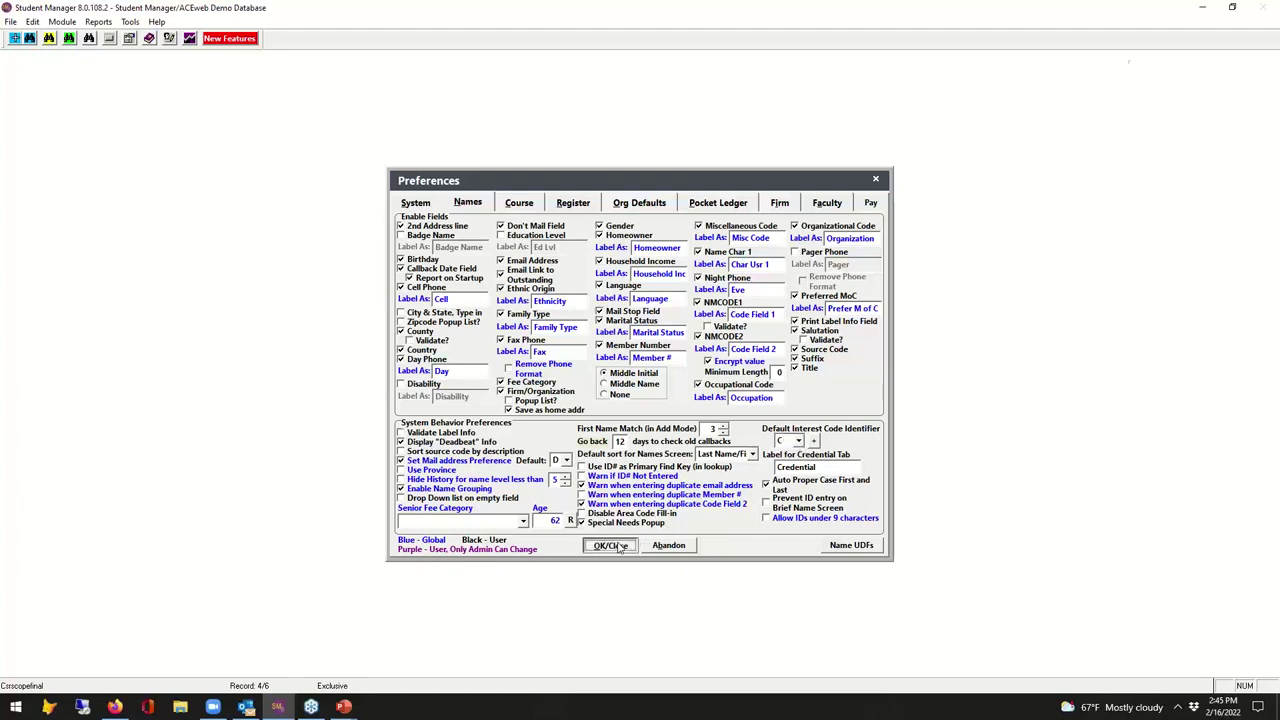
Step: Start adding an interest code to the active name record from Ellicott, CO, and set the code list's scope to All
left_click(648, 278)
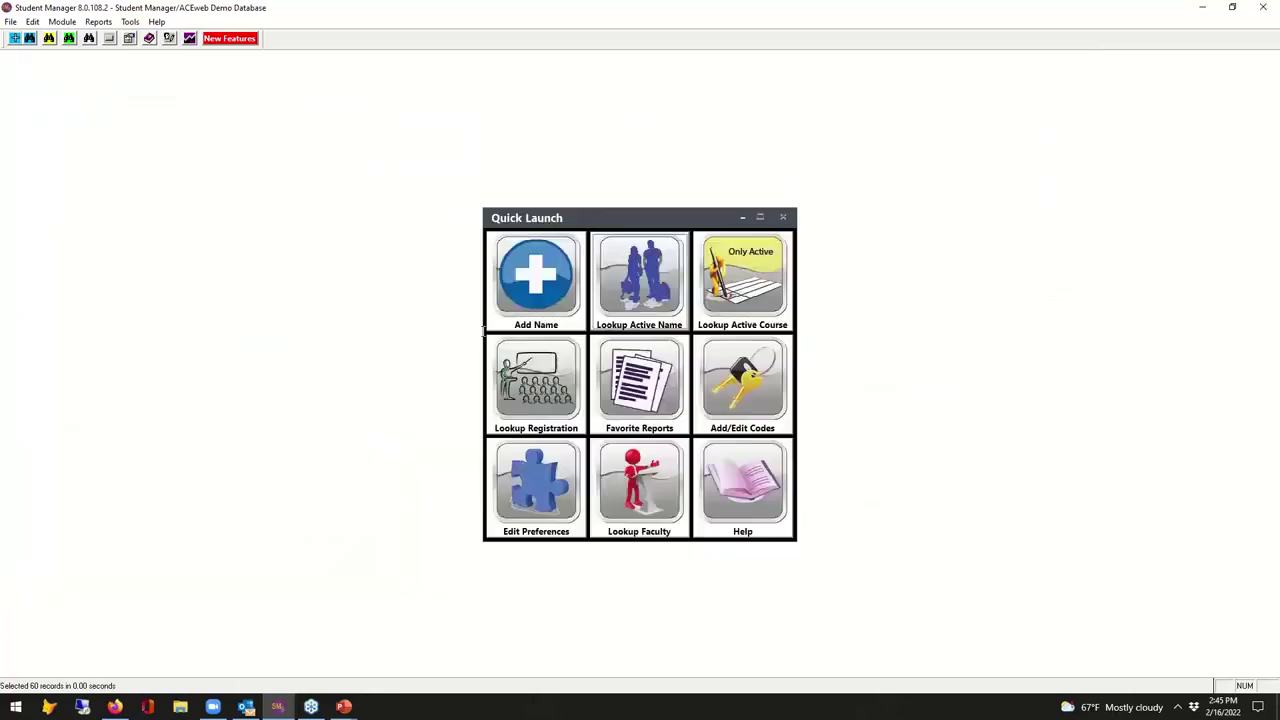
left_click(782, 216)
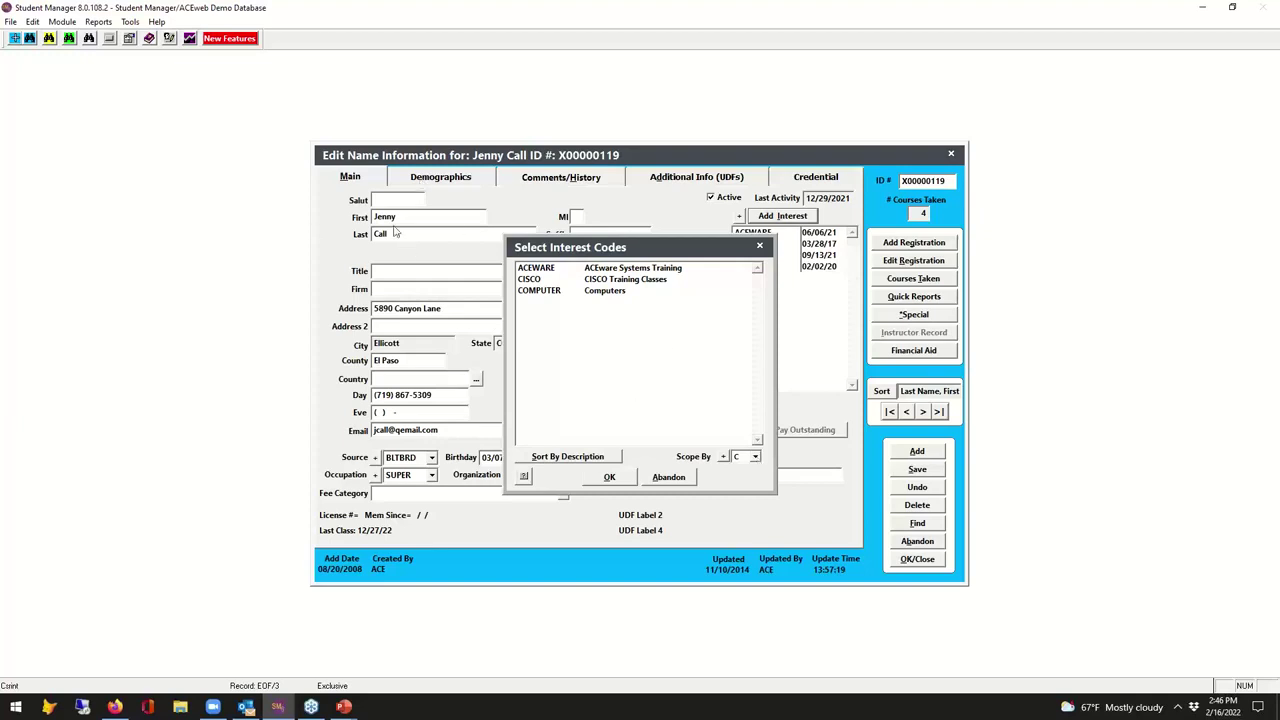
left_click(756, 457)
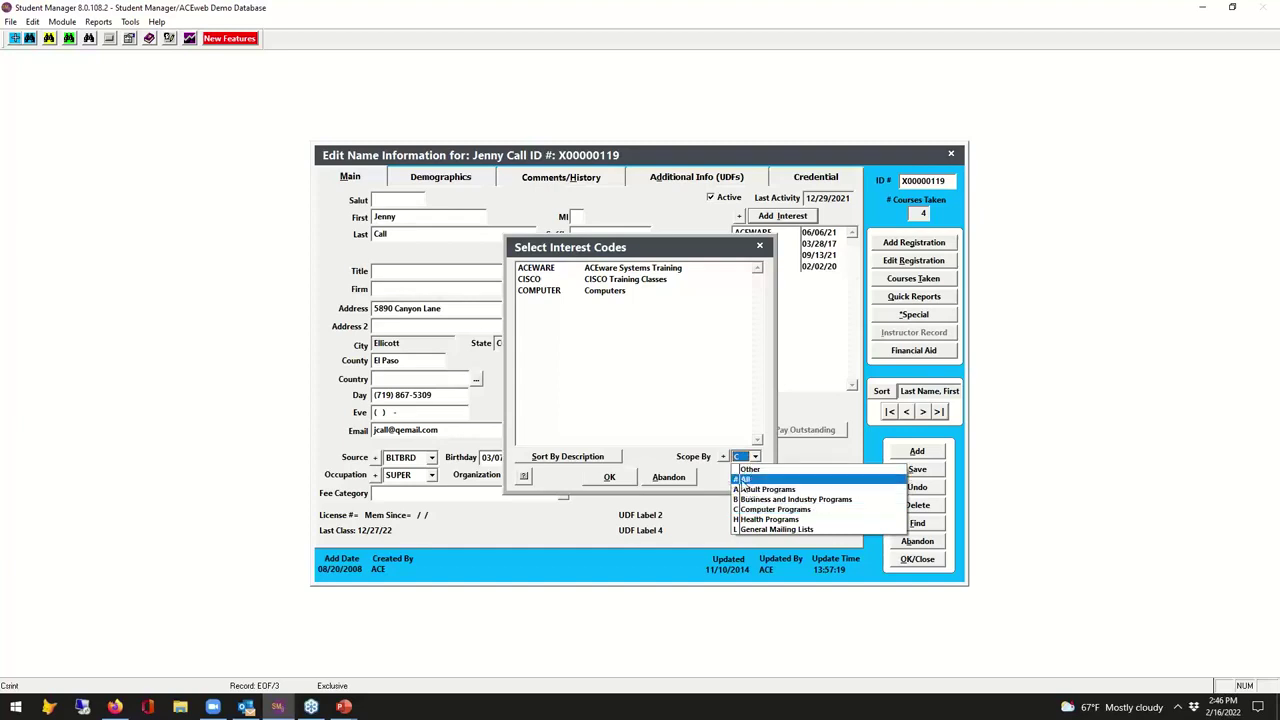
left_click(746, 481)
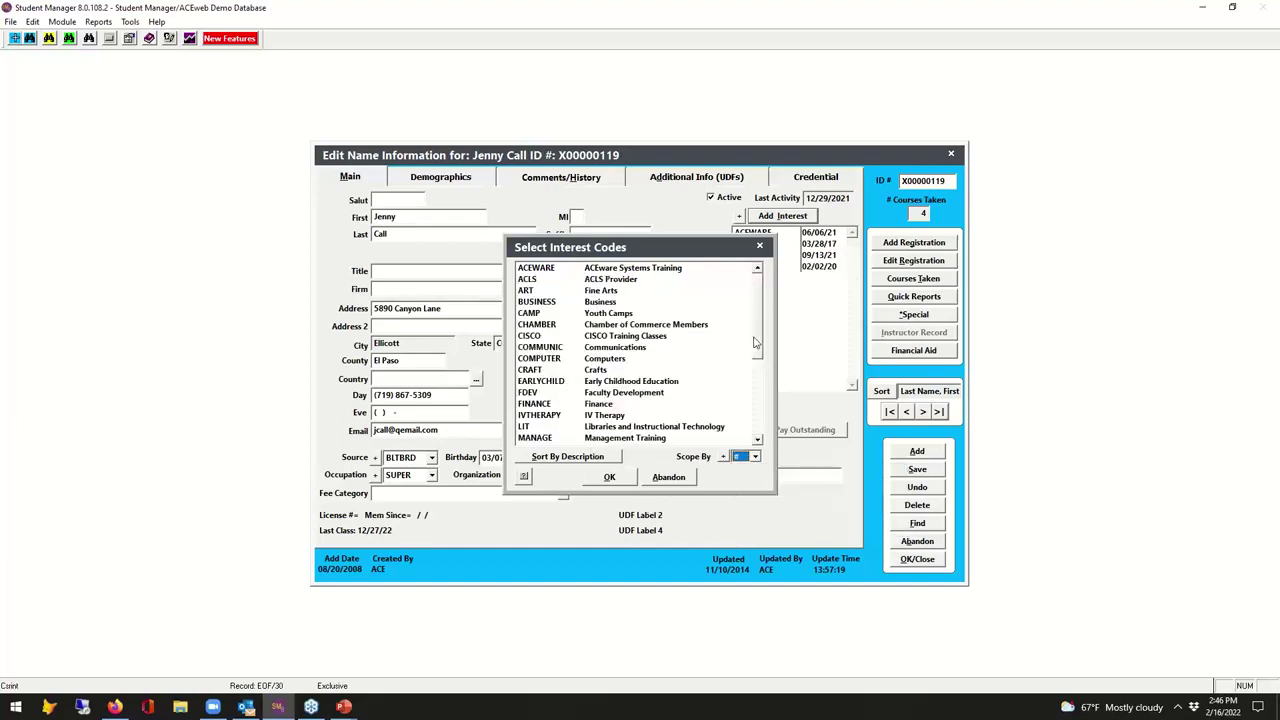
Step: Add the MANAGE (Management Training) interest code to the name record, and save and close the record
scroll(757, 343, "down", 1)
scroll(762, 300, "up", 1)
scroll(760, 270, "down", 3)
scroll(760, 270, "up", 3)
left_click(610, 439)
left_click(612, 478)
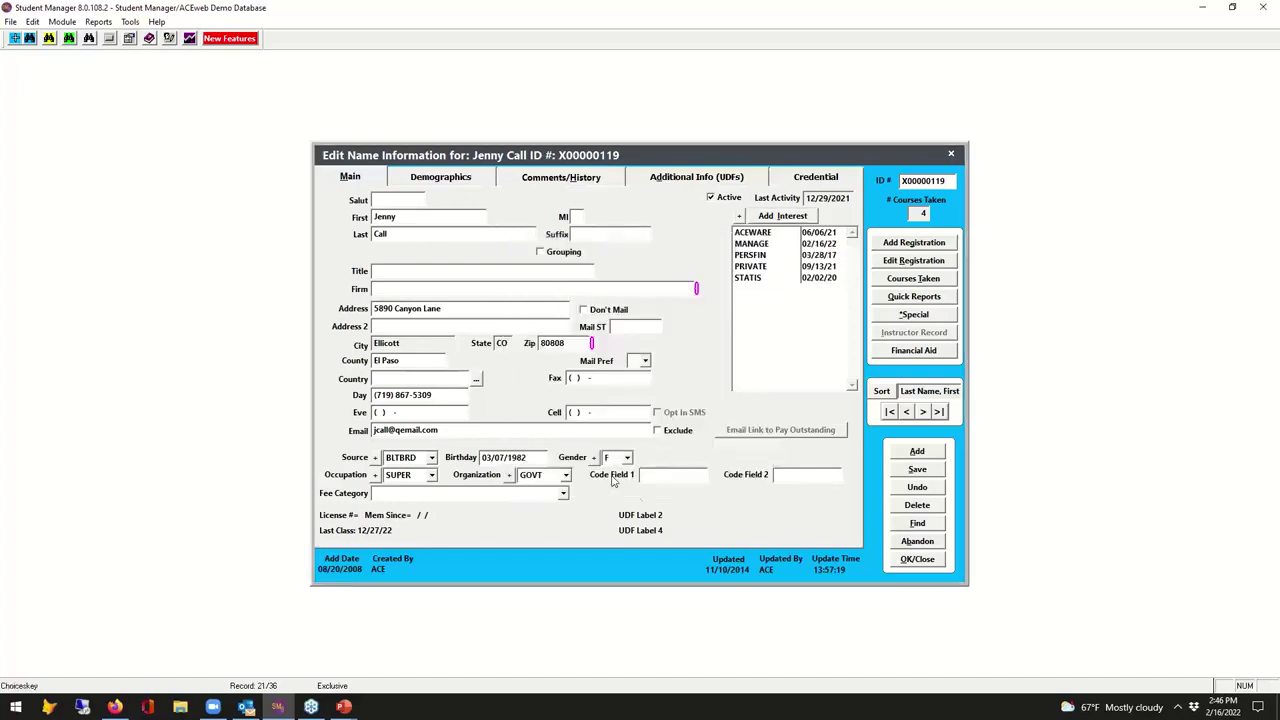
left_click(918, 559)
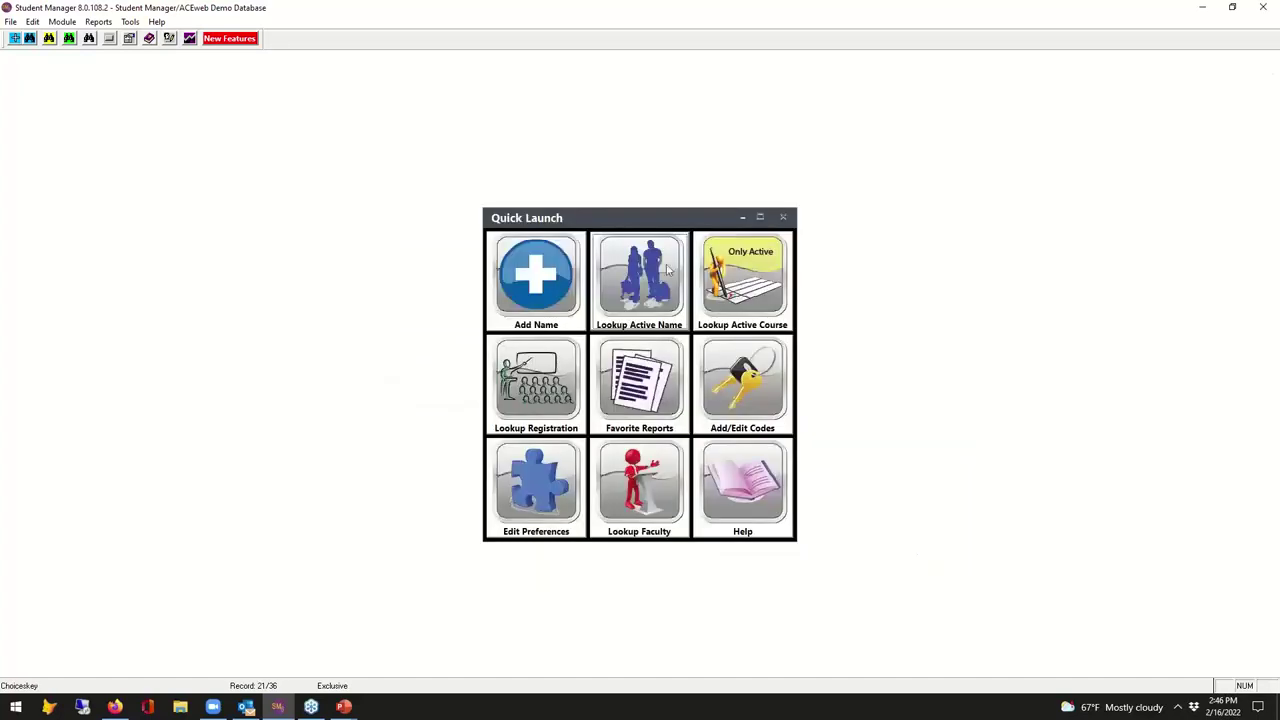
Step: Reopen the same name record, check the default scope of its interest code list, and close without adding a code
key("Return")
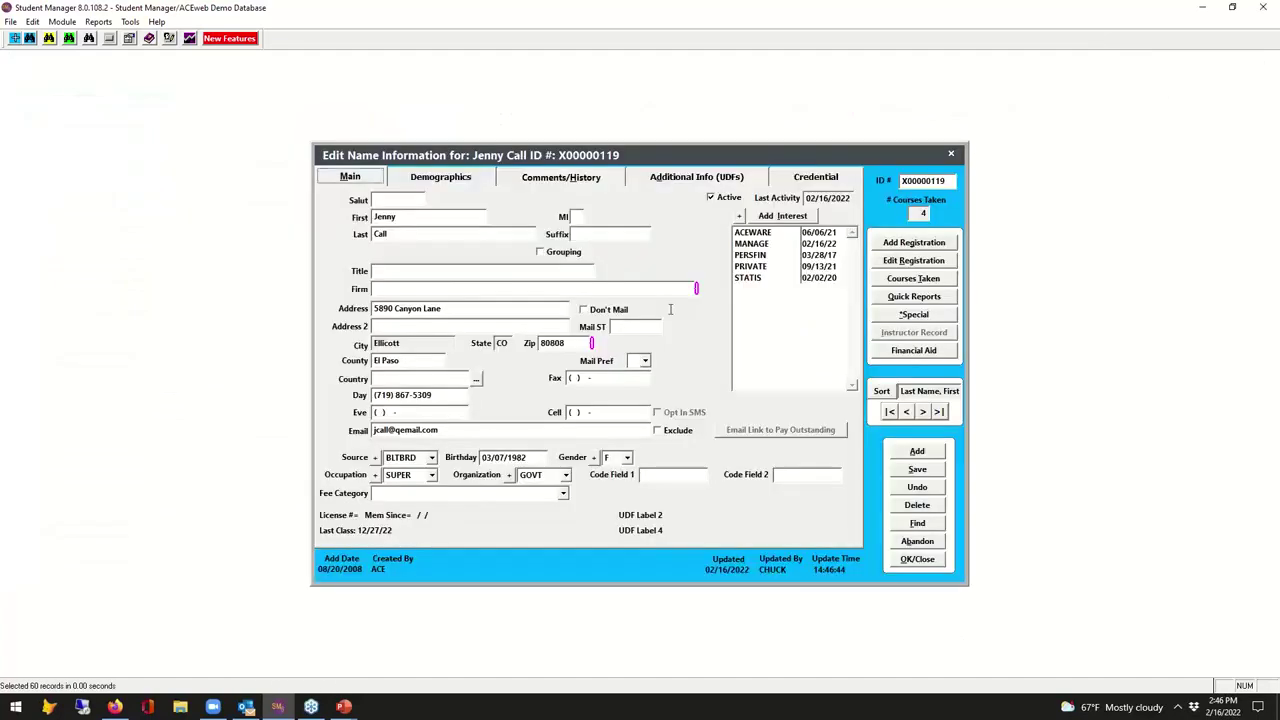
left_click(783, 217)
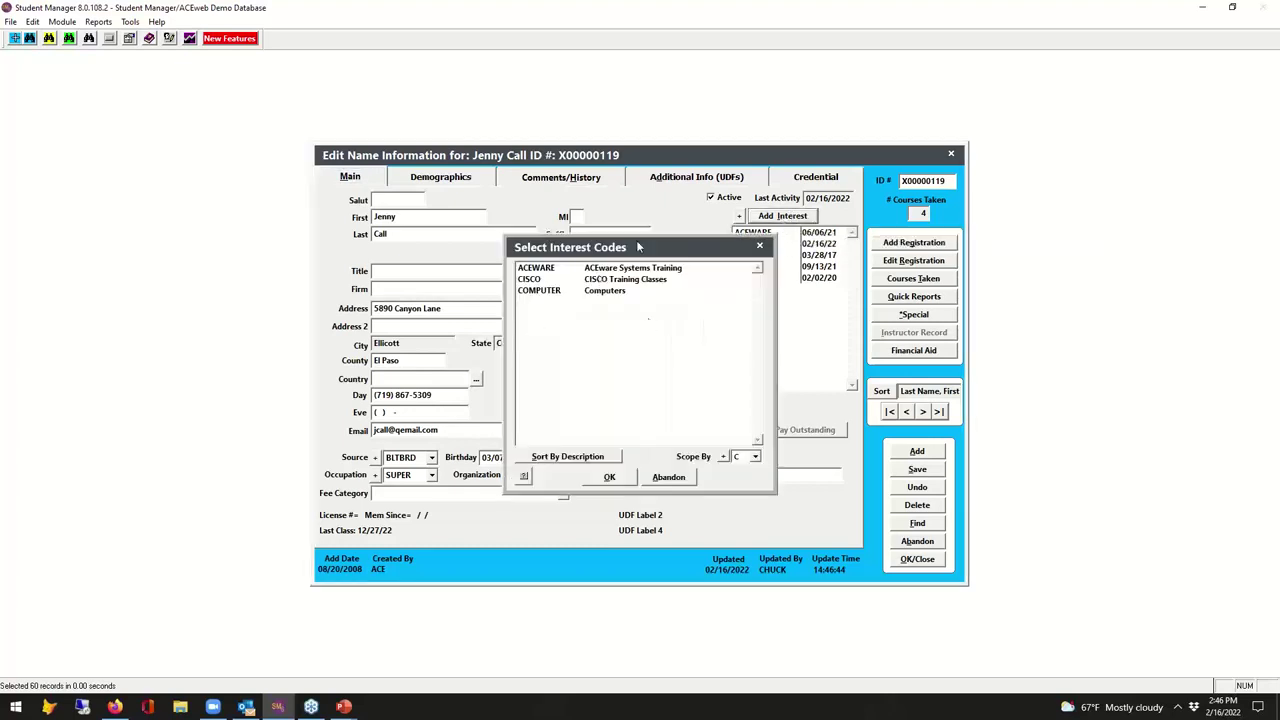
left_click(669, 477)
left_click(917, 560)
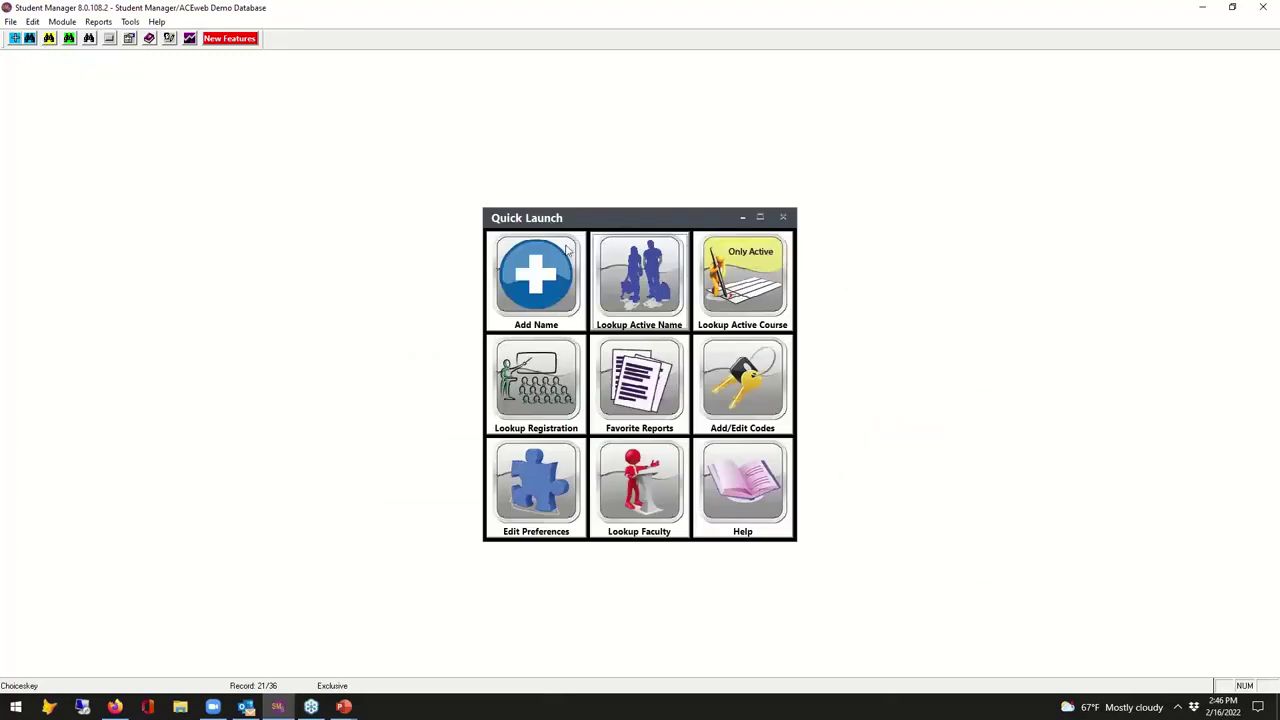
Step: Bring up NAMES: Interest Codes in the code editor and examine the Scope By options of the ACEWARE code
left_click(744, 394)
left_click(789, 265)
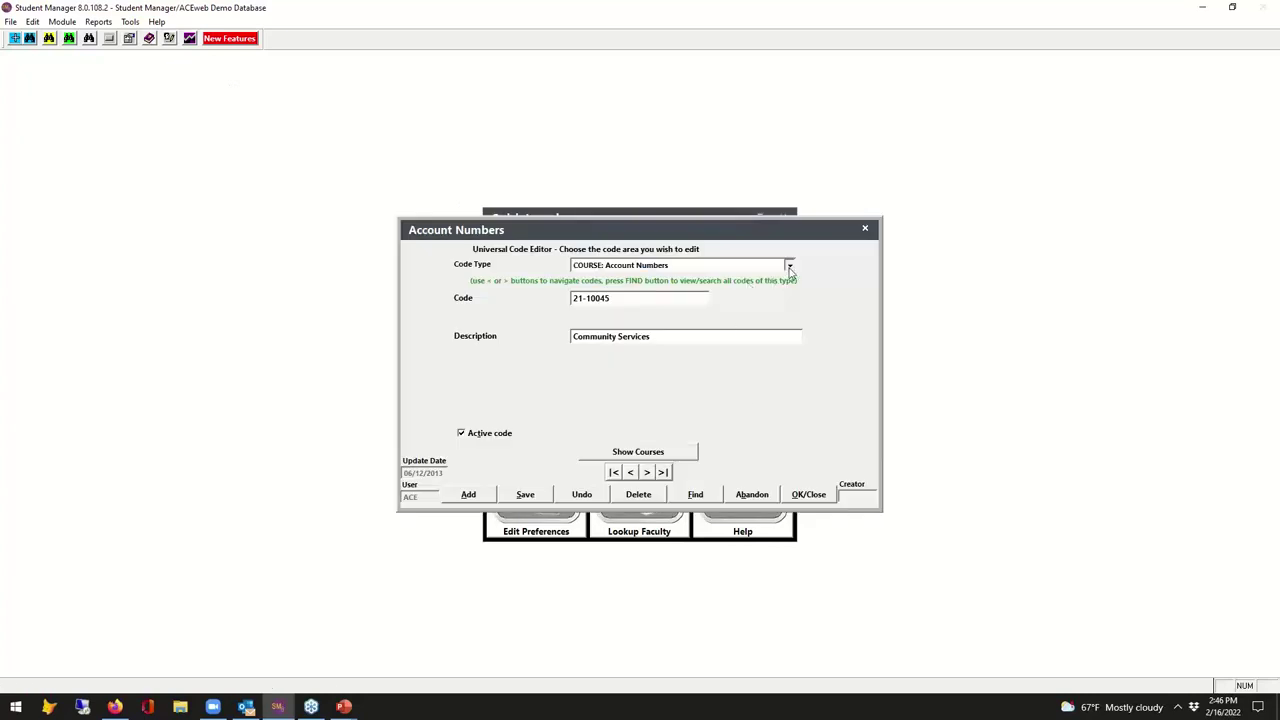
left_click(790, 322)
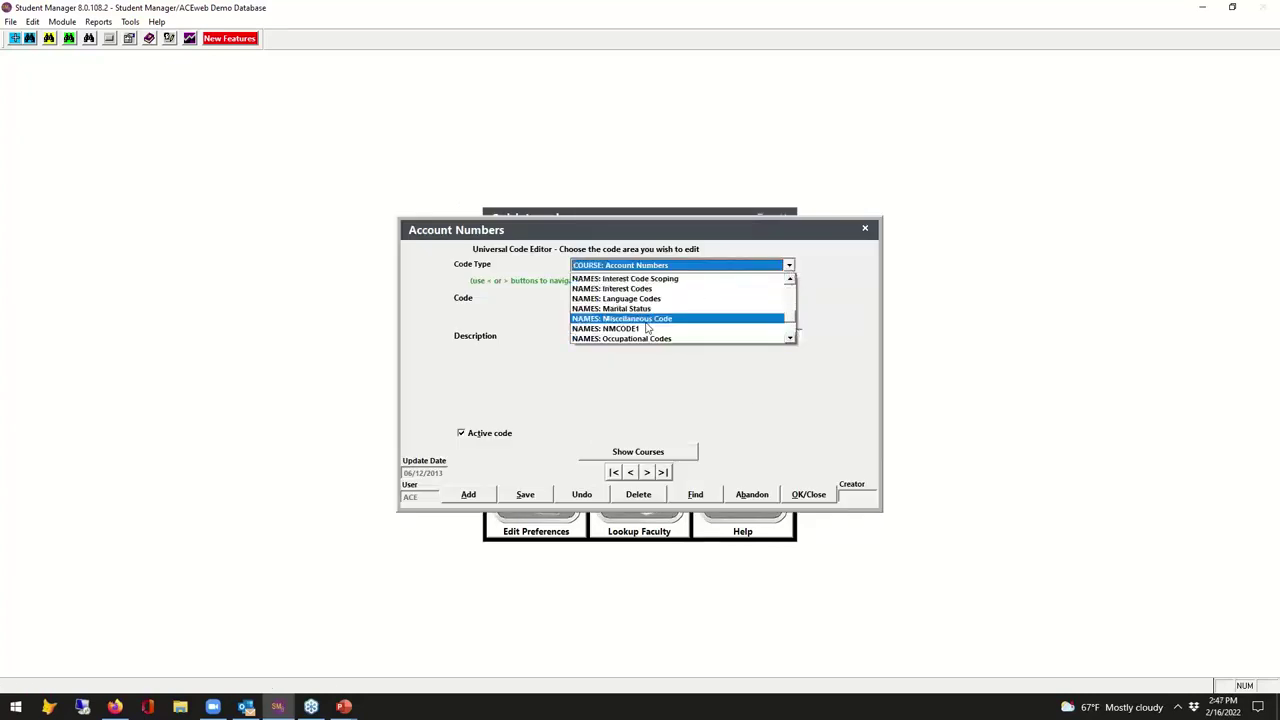
left_click(644, 289)
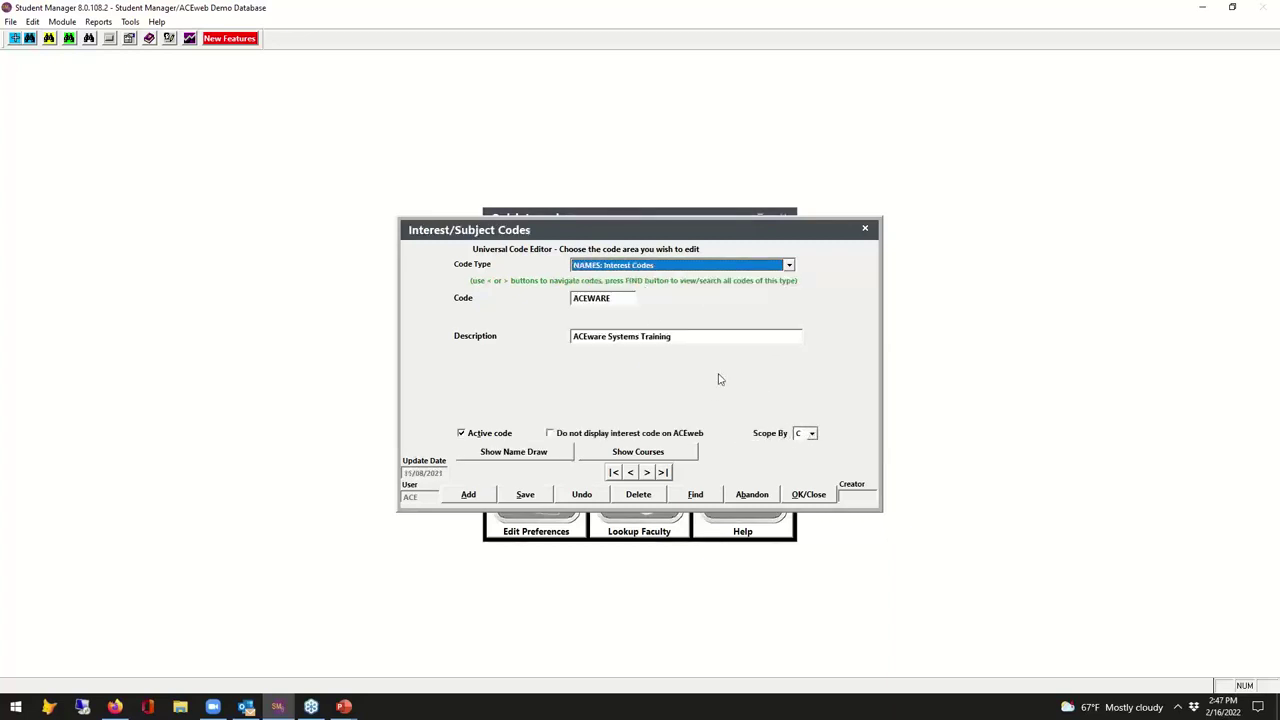
left_click(812, 434)
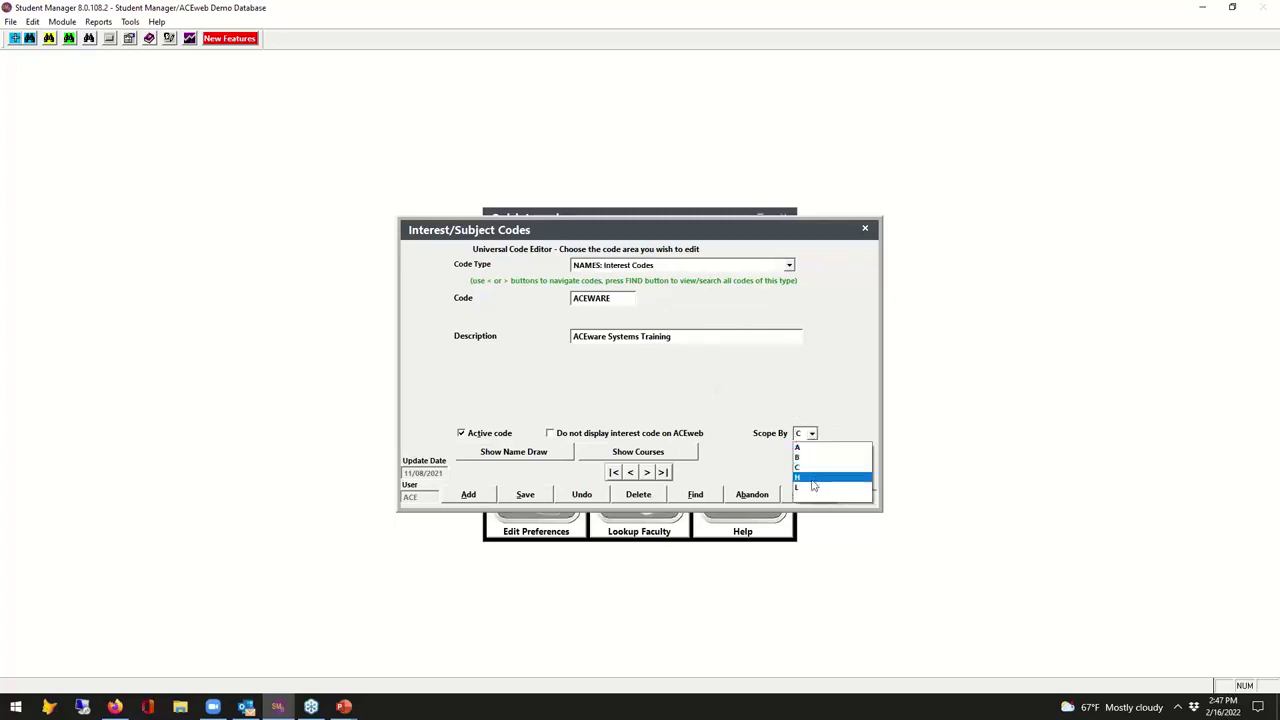
left_click(848, 409)
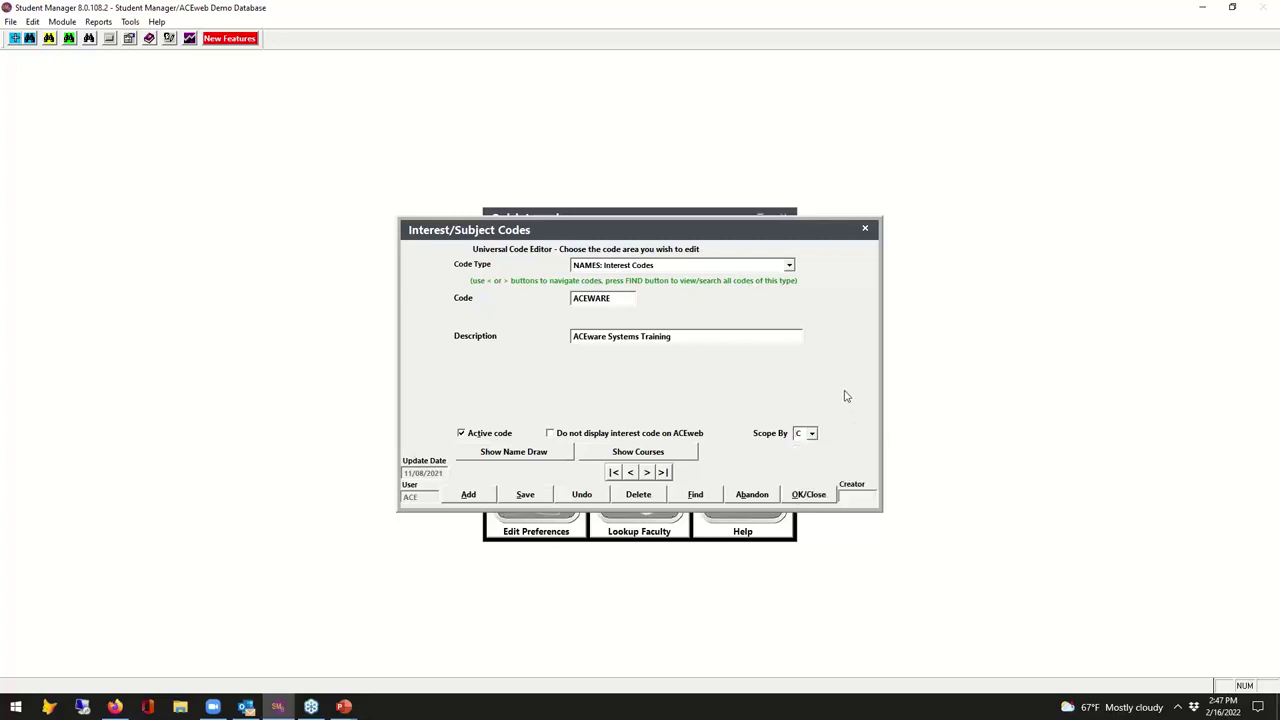
Step: Review the list of NAMES: Interest Code Scoping codes, return to NAMES: Interest Codes, and close the code editor
left_click(789, 268)
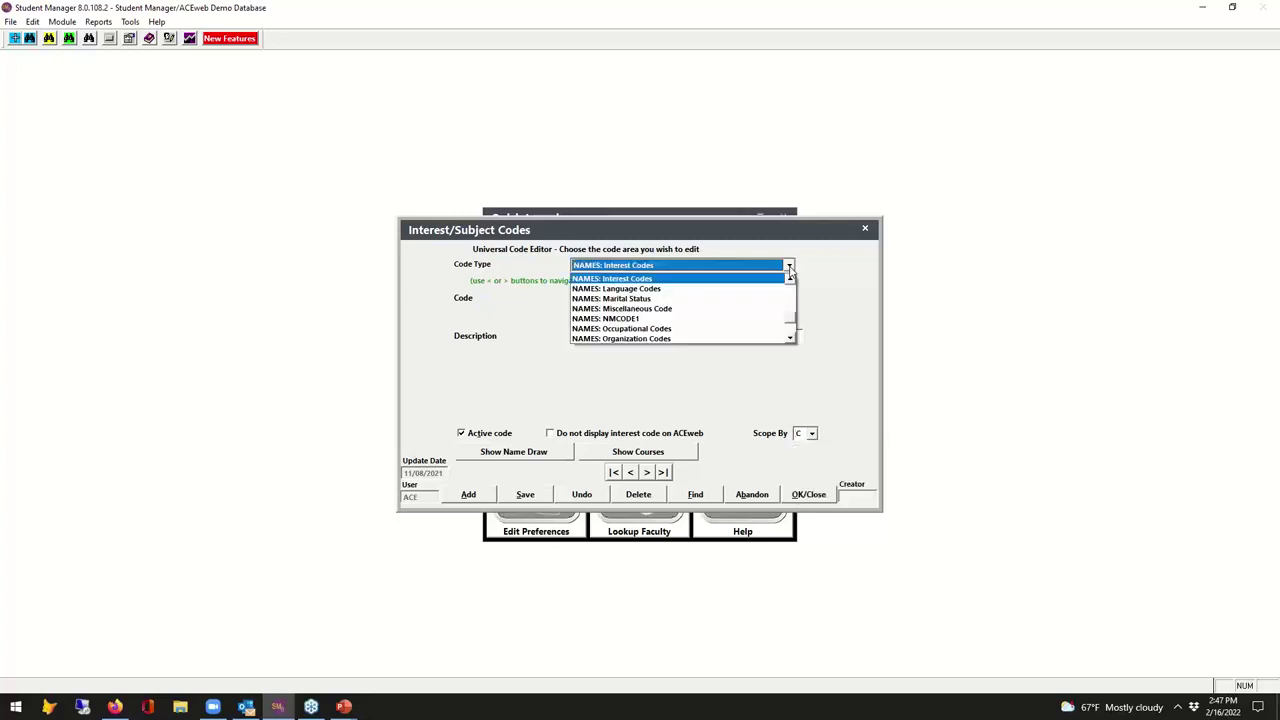
scroll(740, 288, "up", 1)
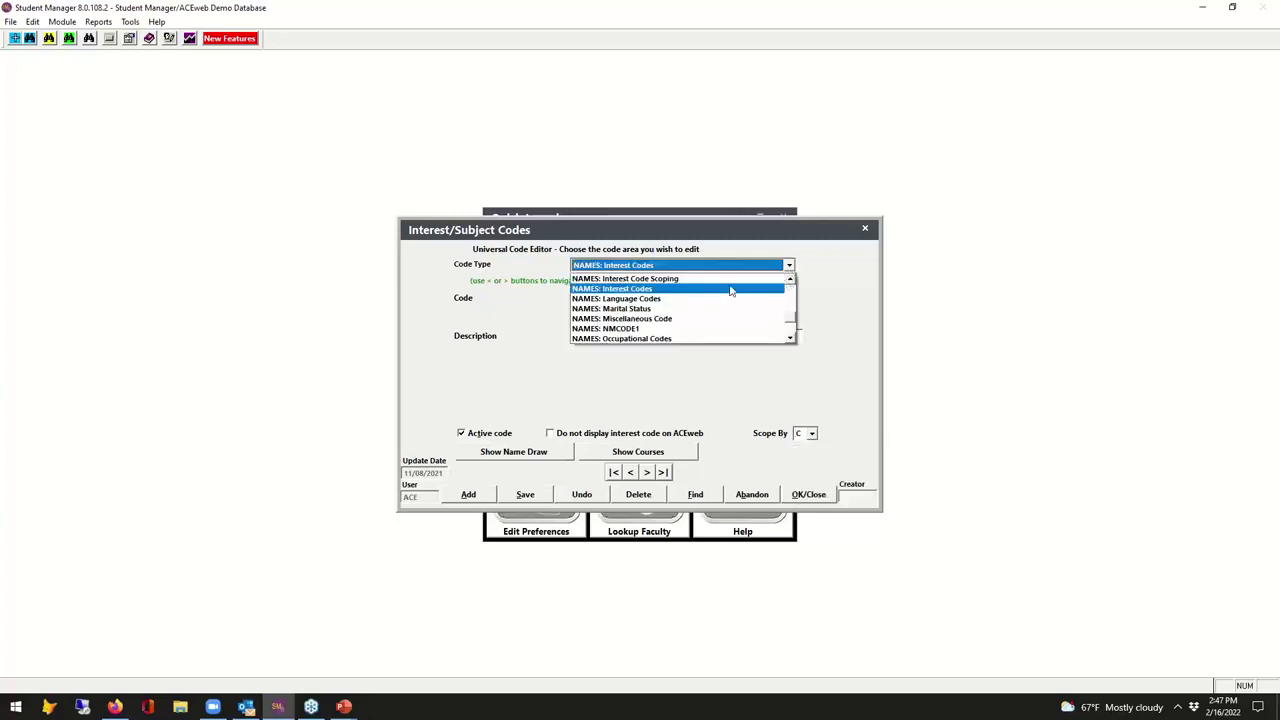
left_click(645, 280)
left_click(696, 500)
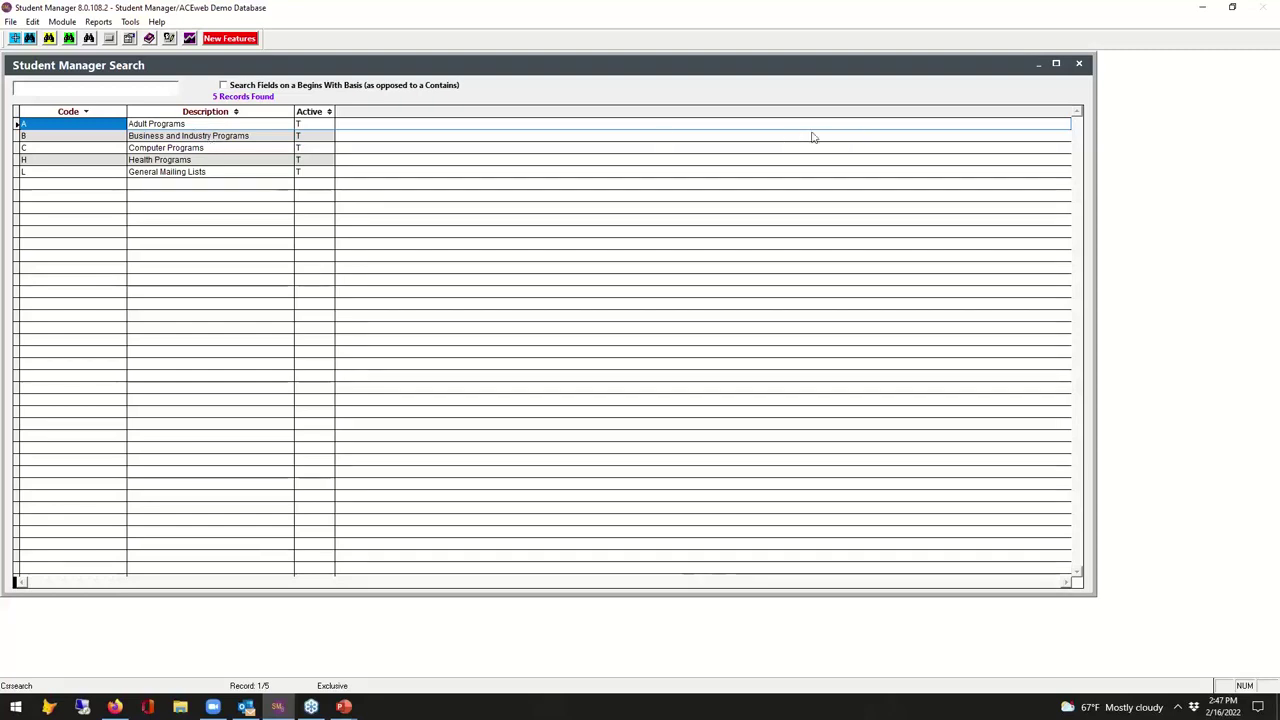
left_click(1078, 63)
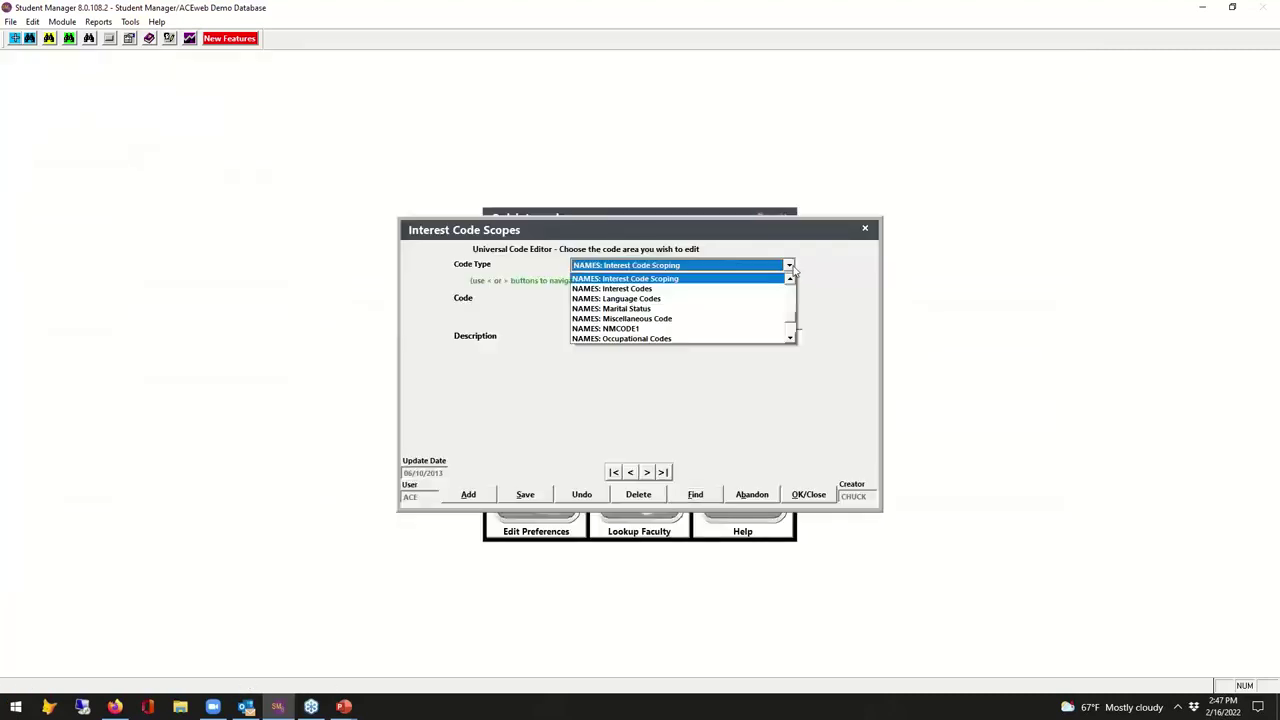
left_click(640, 288)
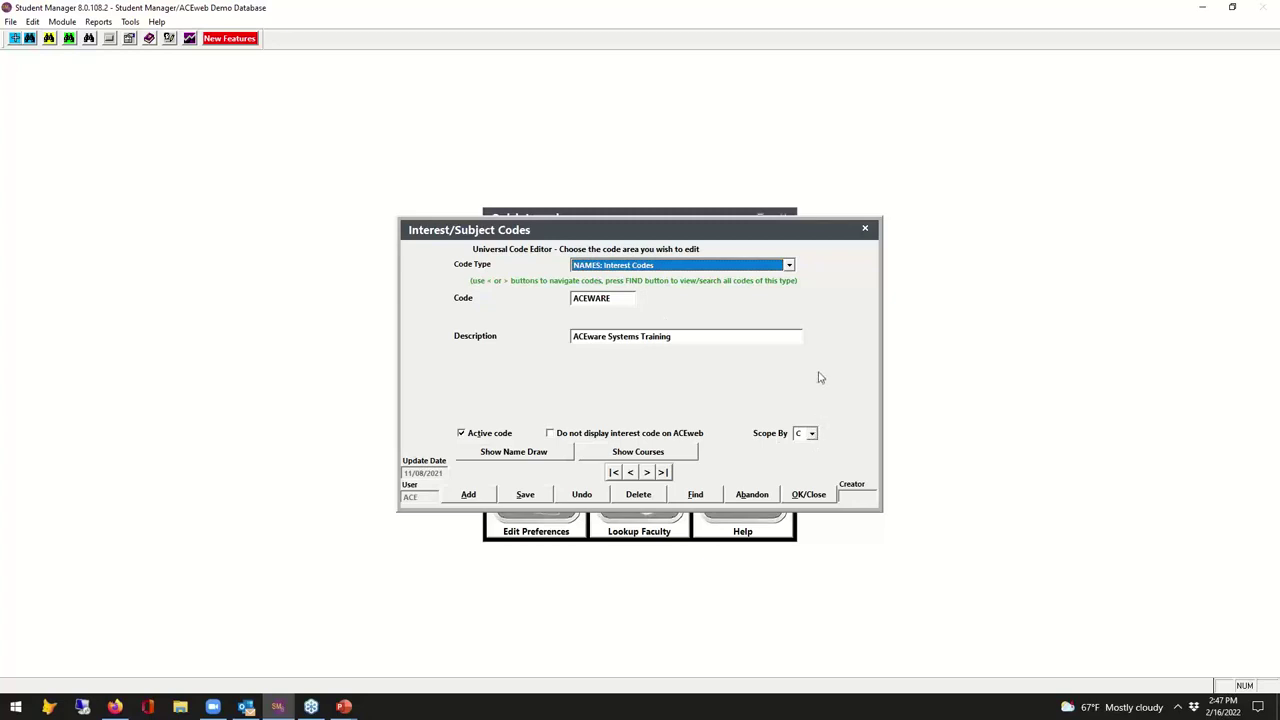
left_click(826, 496)
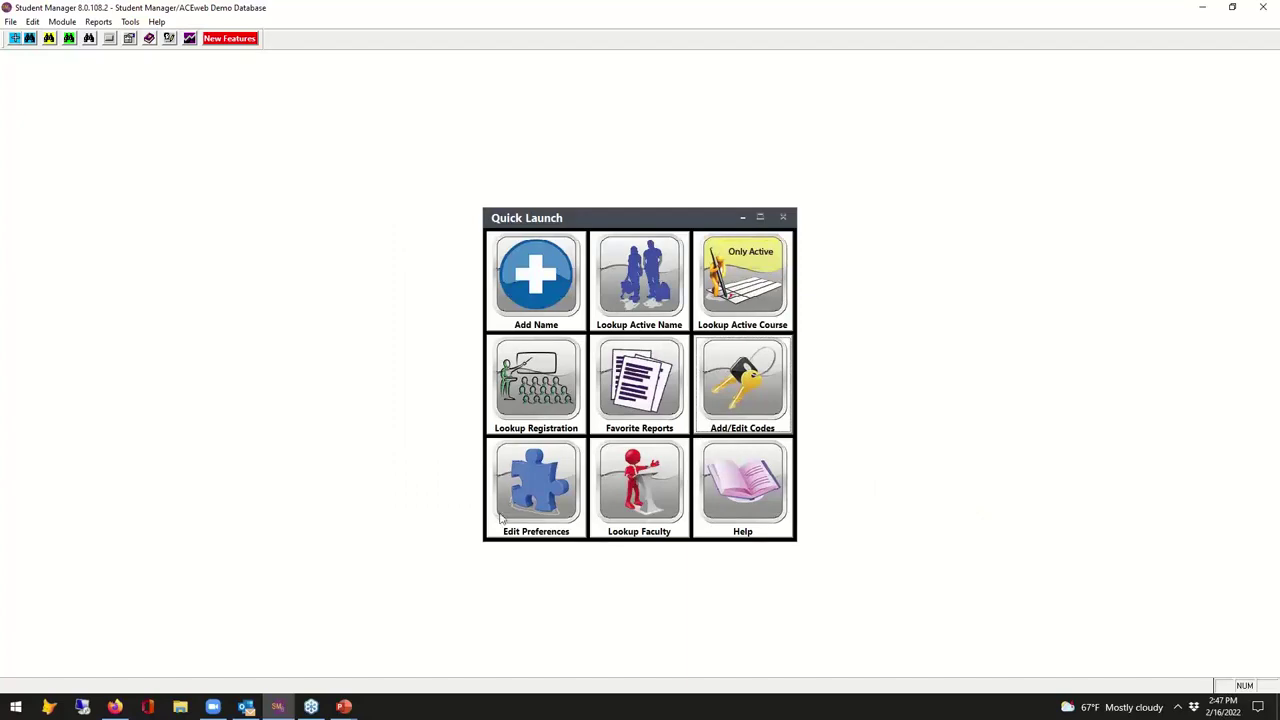
Step: Check the Default Interest Code Identifier in the Names preferences and close the preferences
left_click(532, 501)
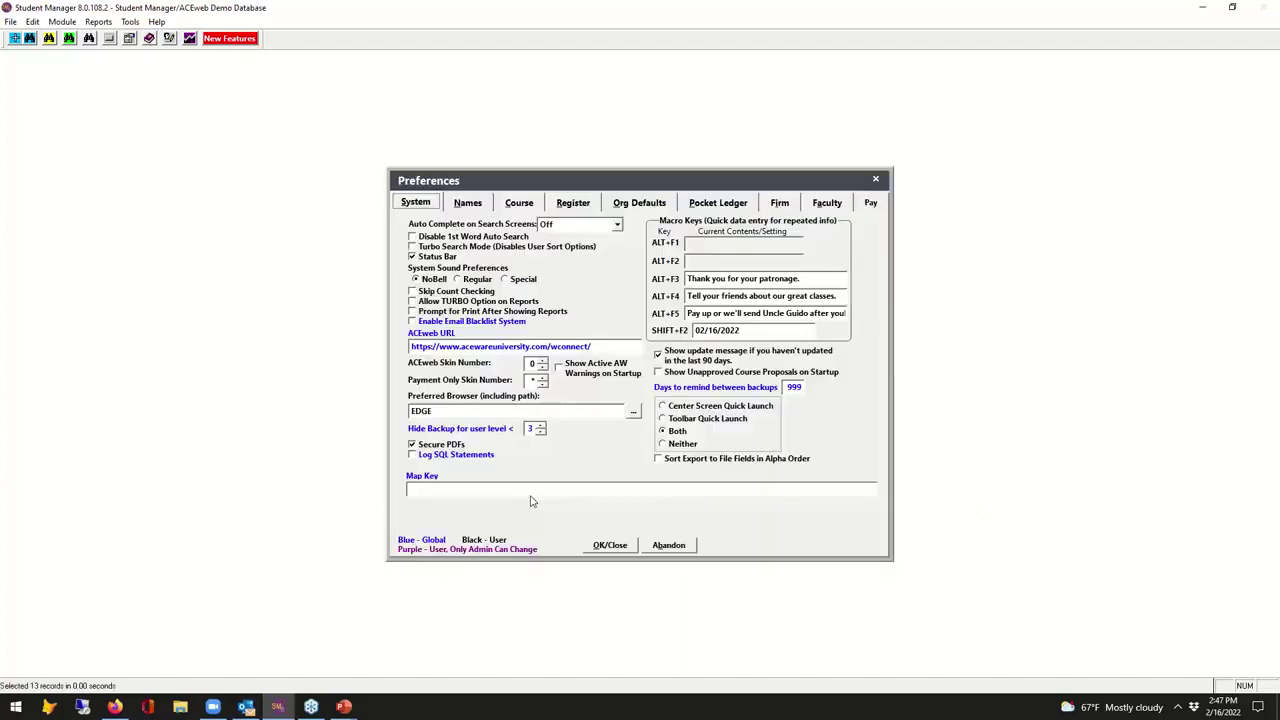
left_click(484, 206)
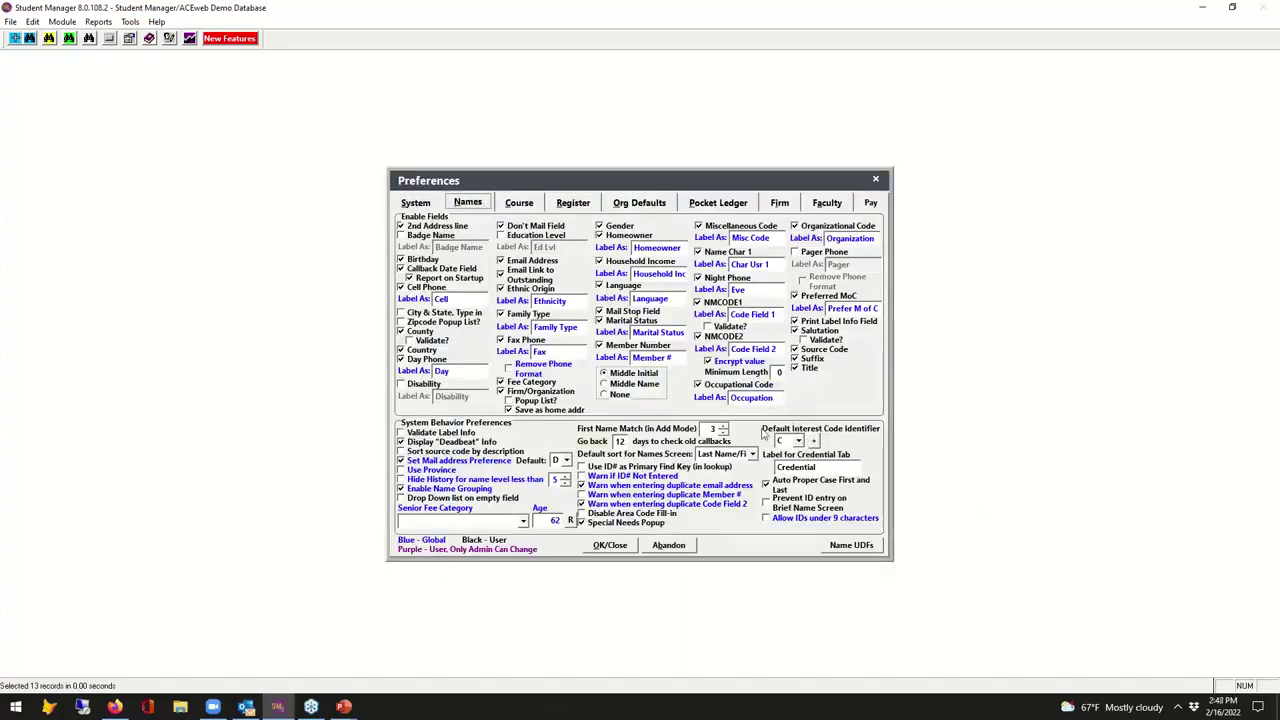
left_click(624, 545)
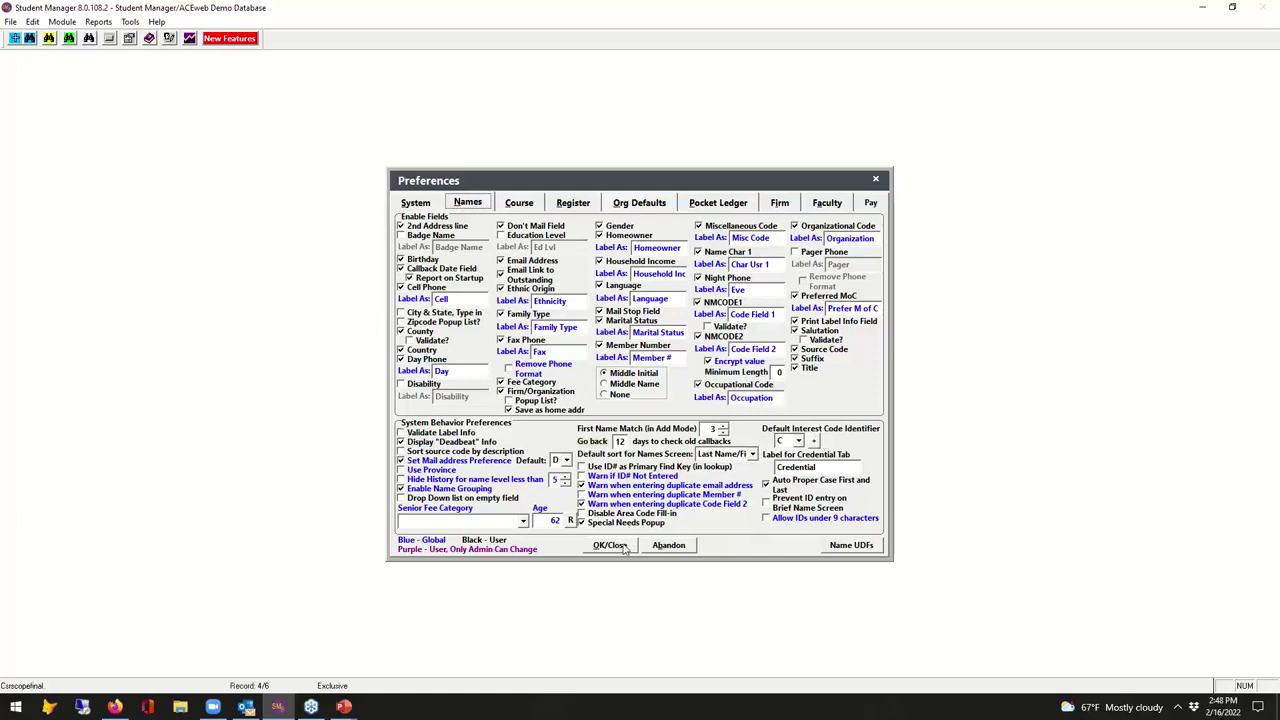
Step: Reopen the name record, view its selectable interest codes scoped by Health Programs and by General Mailing Lists, and close without adding a code
left_click(626, 300)
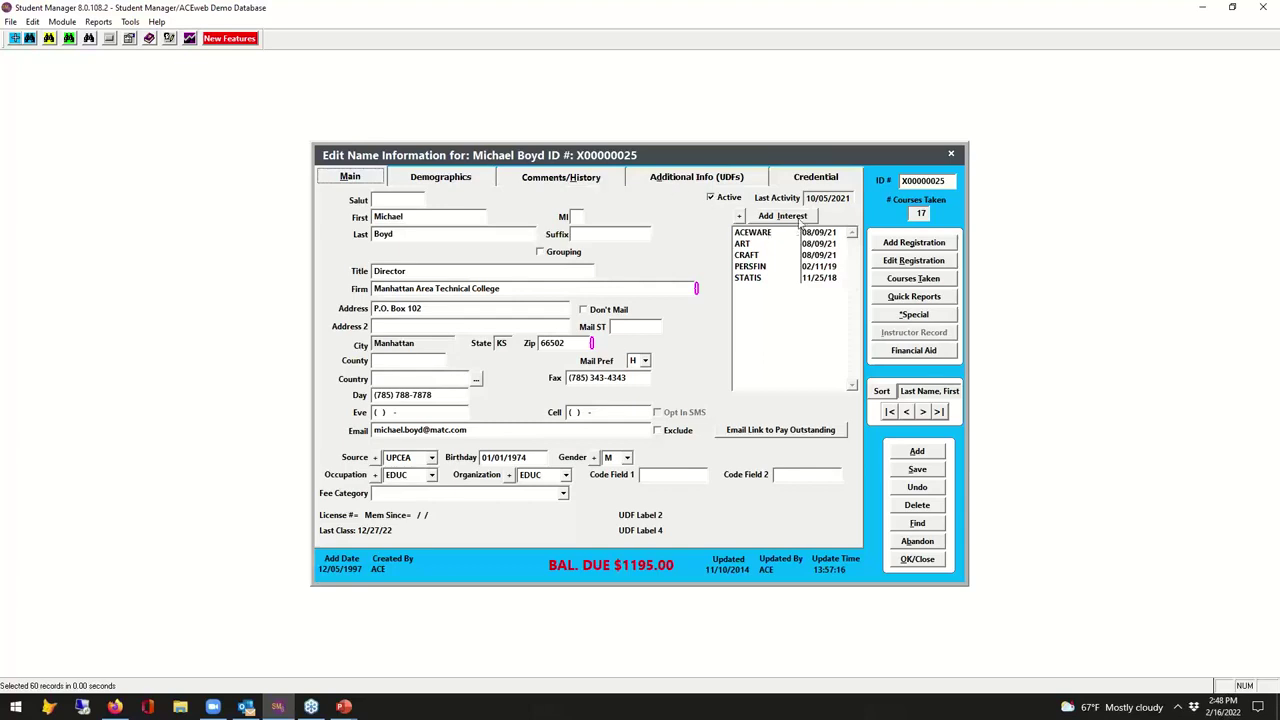
left_click(800, 222)
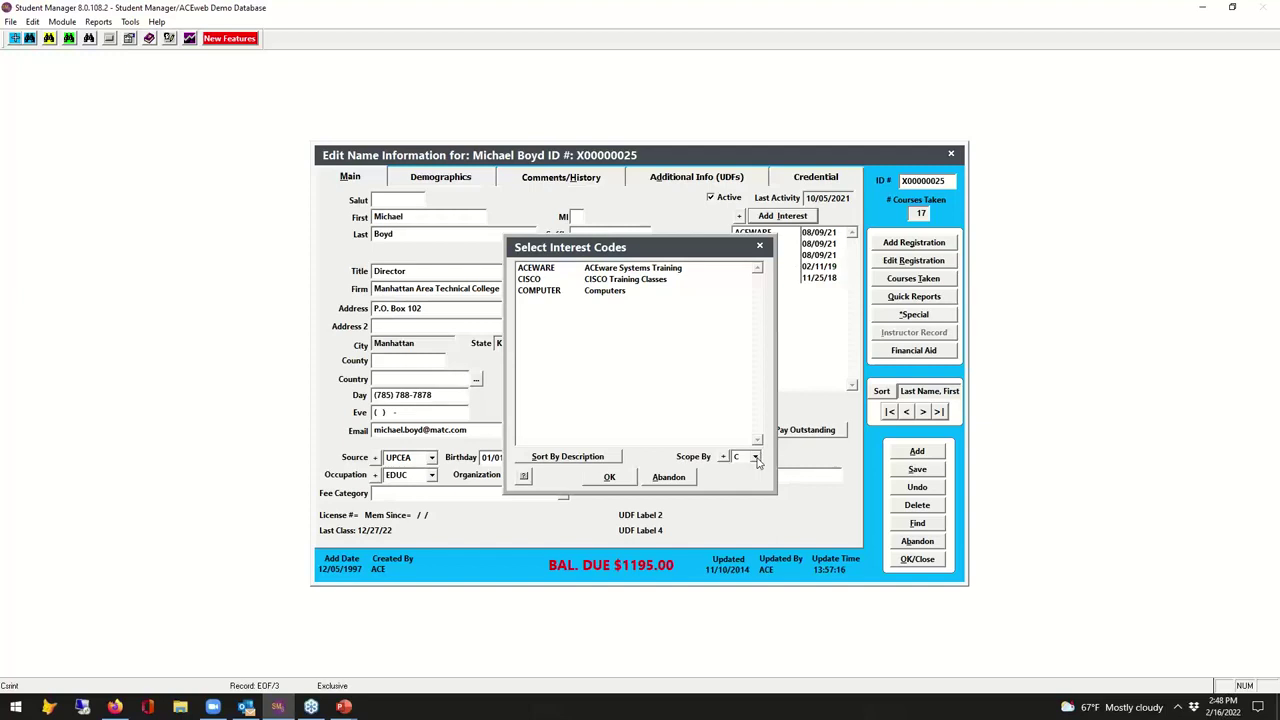
left_click(756, 457)
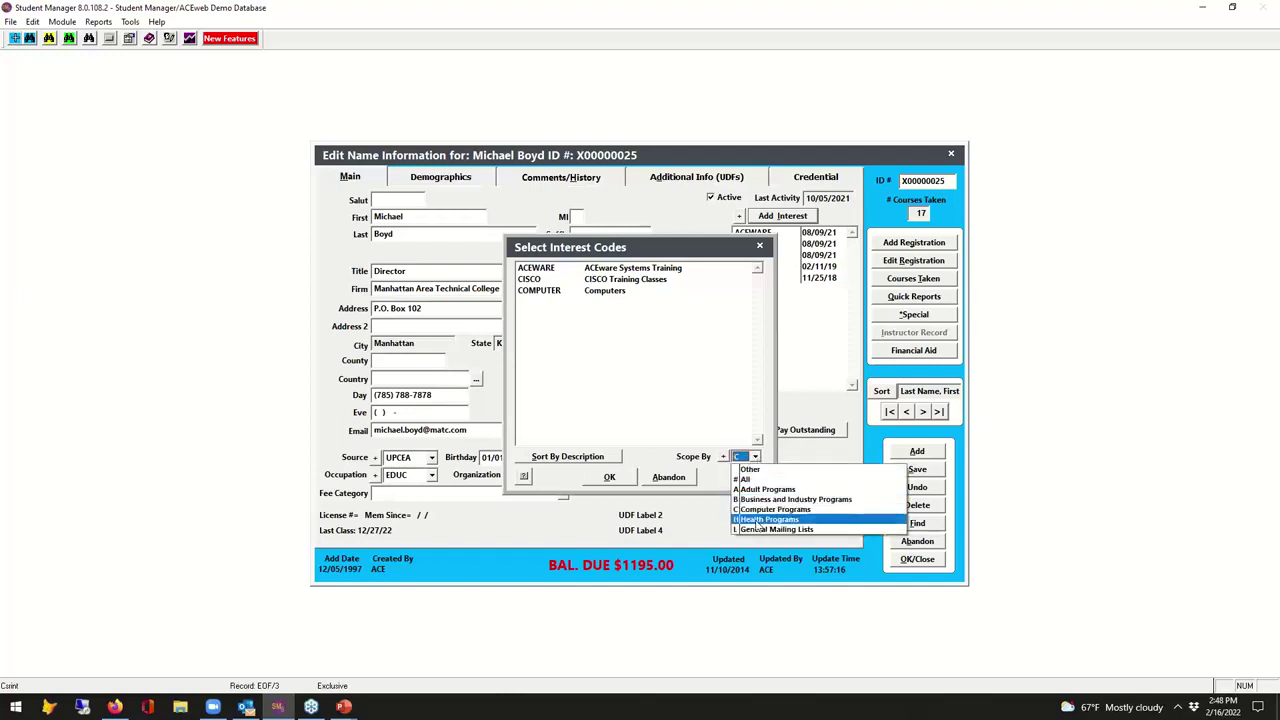
left_click(757, 519)
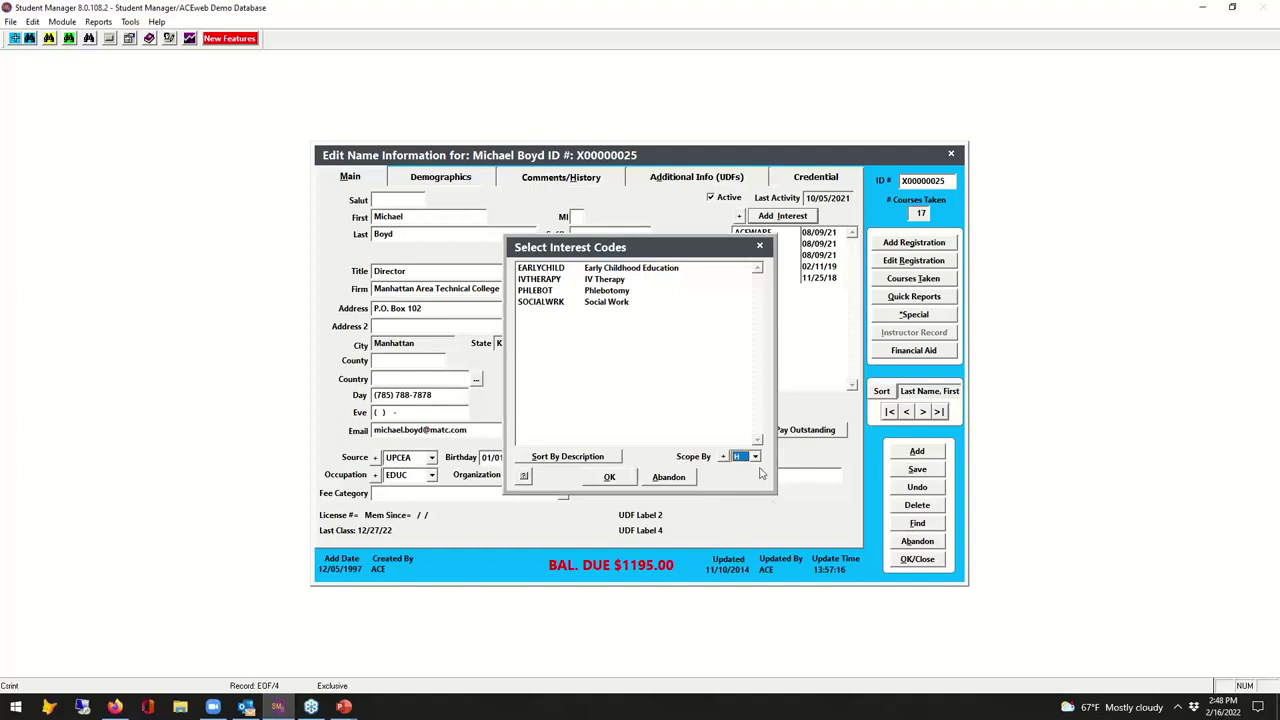
left_click(757, 458)
left_click(760, 534)
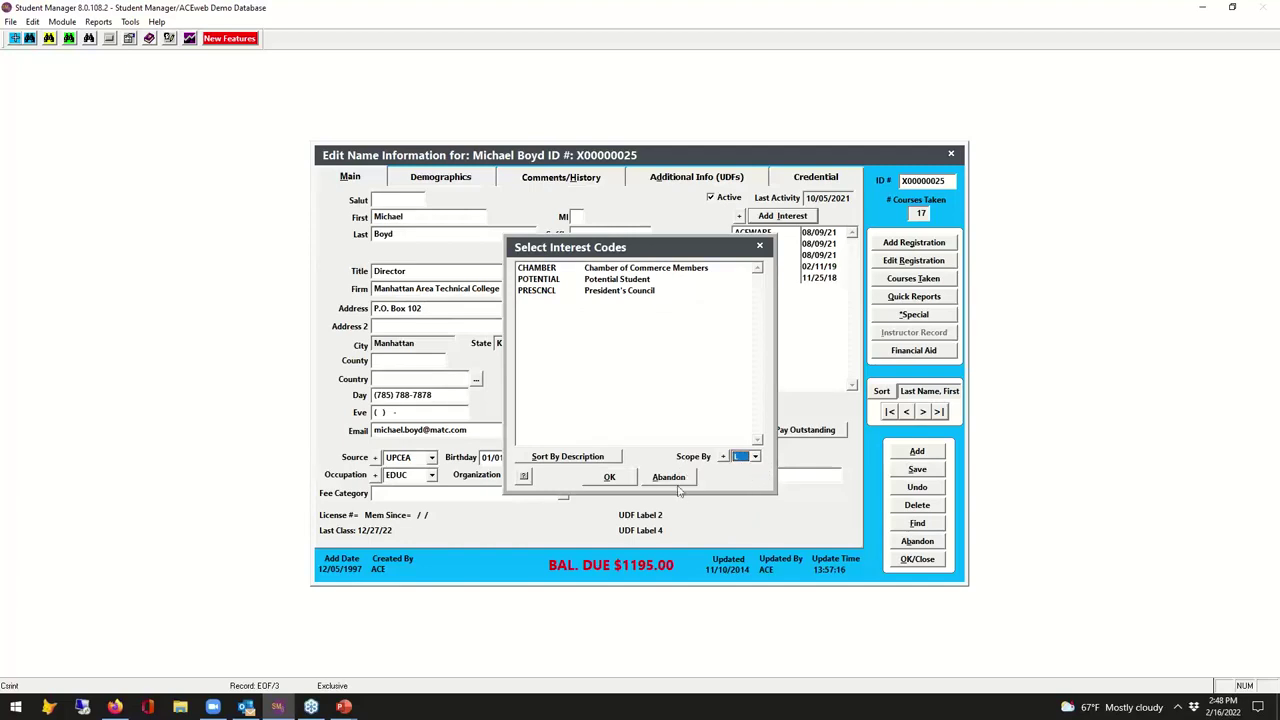
left_click(609, 477)
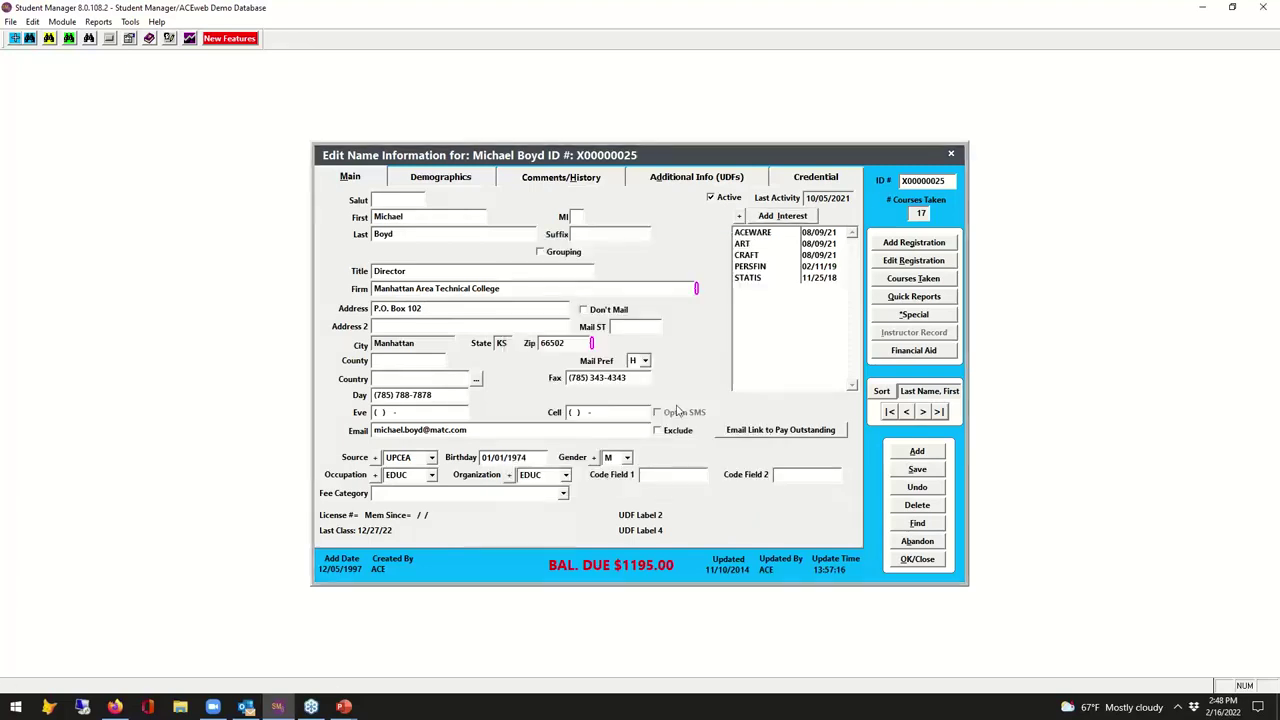
left_click(917, 559)
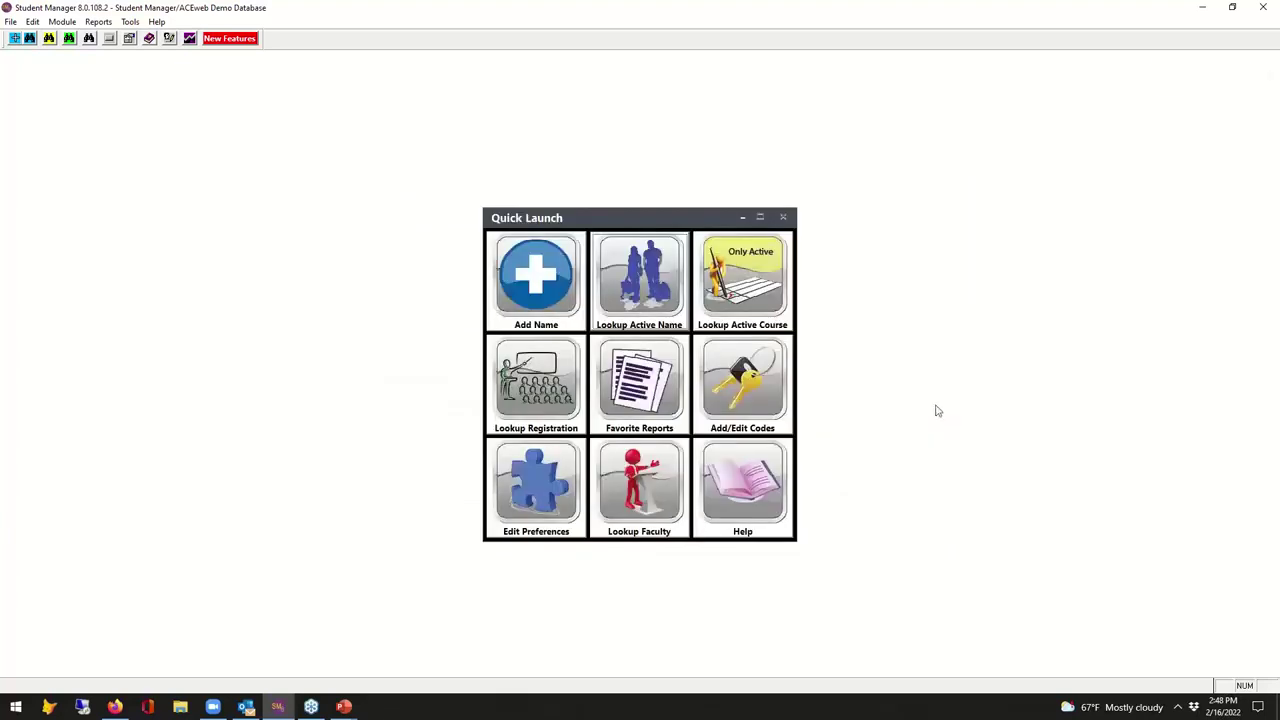